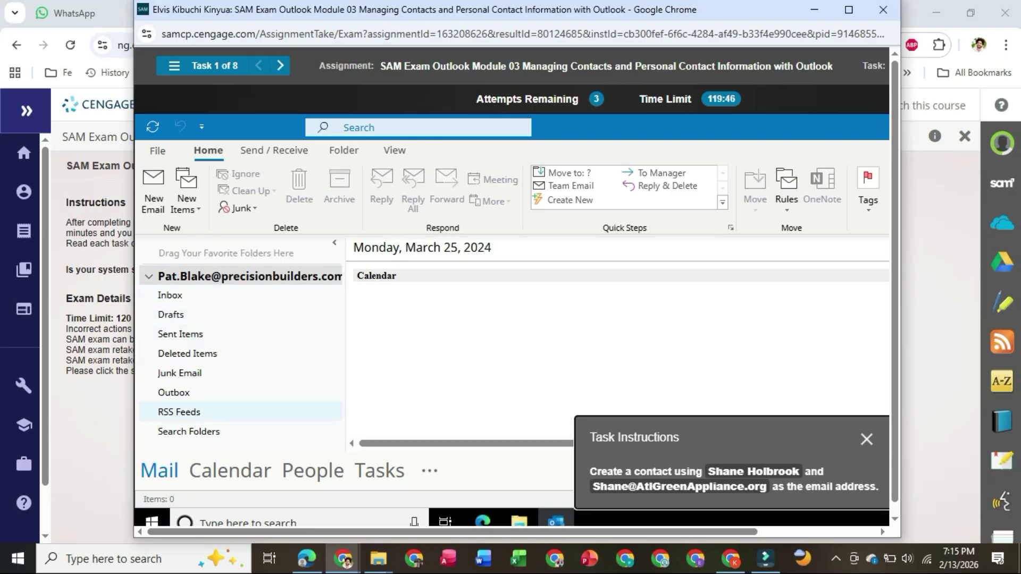
{"action": "left_click", "coordinate": [274, 151]}
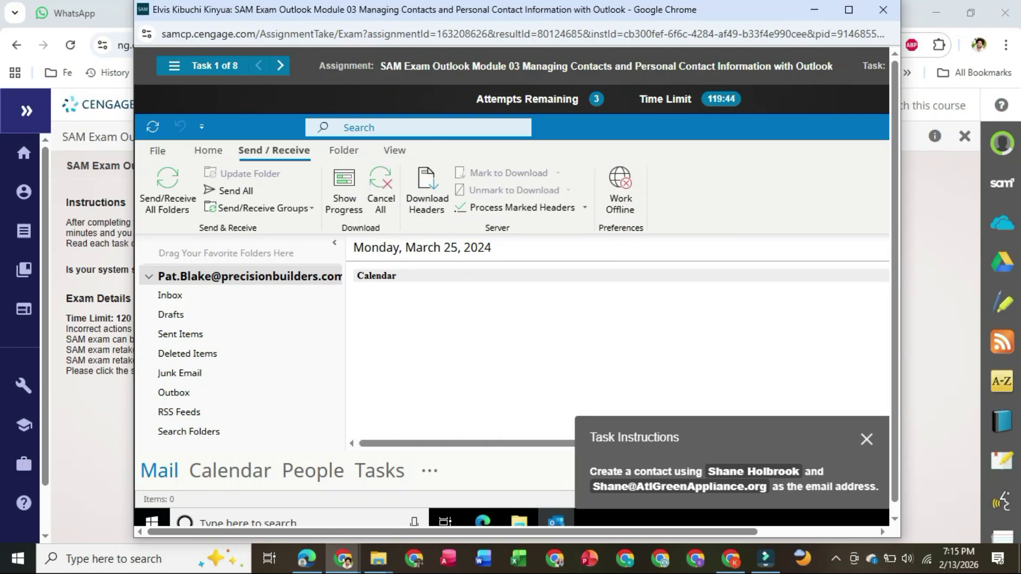
{"action": "left_click", "coordinate": [344, 150]}
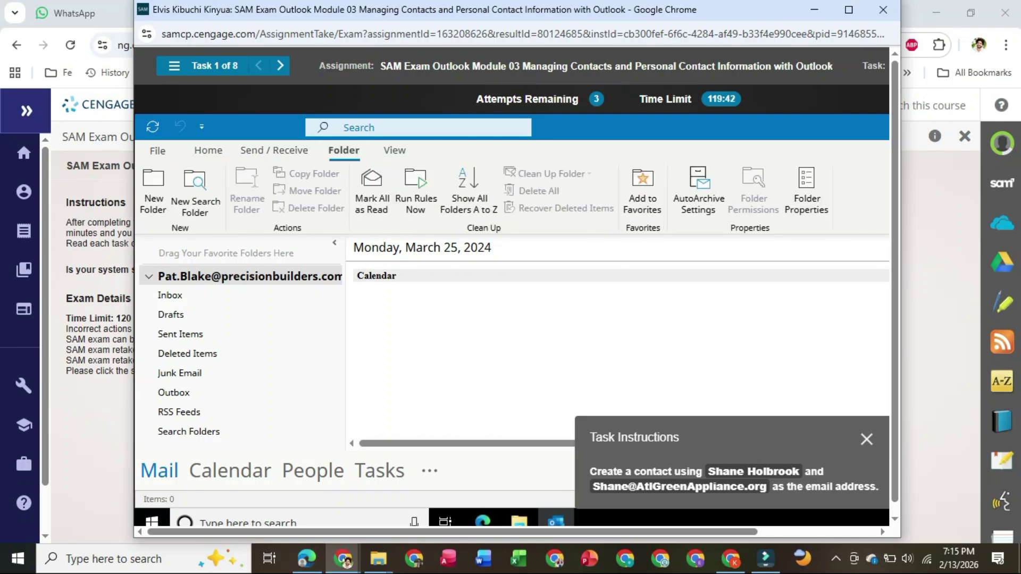
{"action": "left_click", "coordinate": [394, 151]}
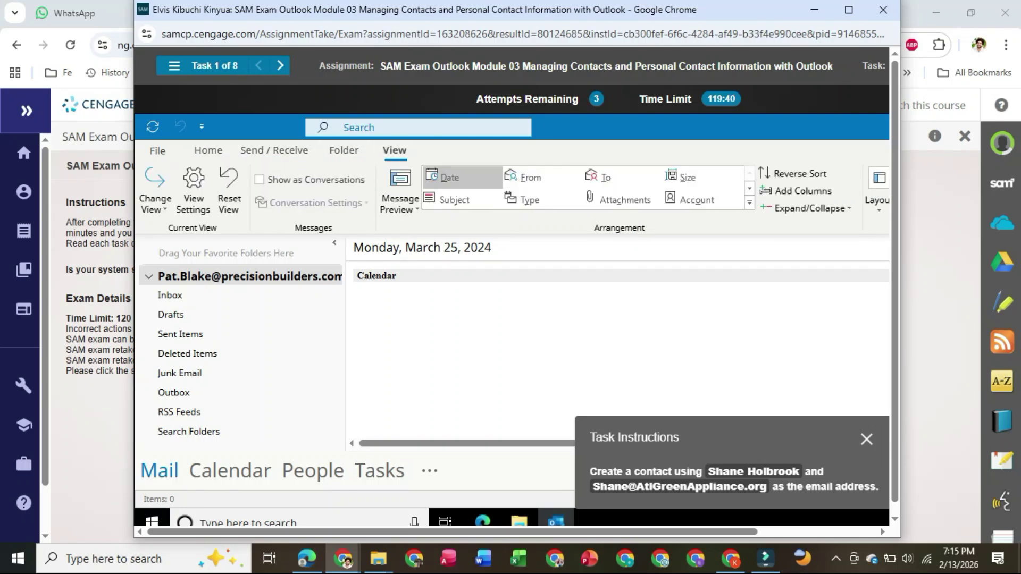
{"action": "left_click", "coordinate": [343, 151]}
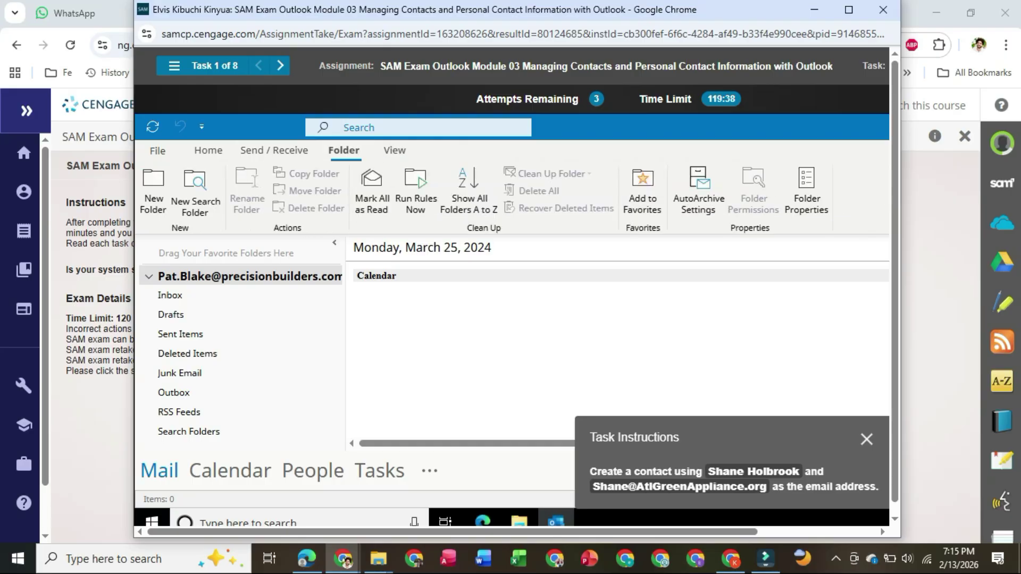
{"action": "left_click", "coordinate": [274, 151]}
{"action": "left_click", "coordinate": [208, 151]}
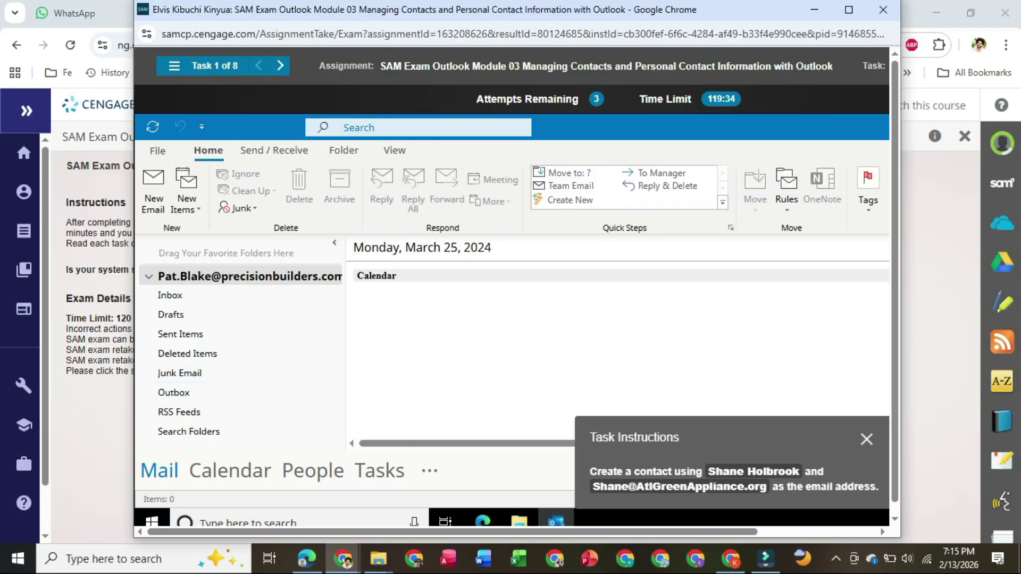
{"action": "scroll", "coordinate": [213, 393], "scroll_direction": "down", "scroll_amount": 1}
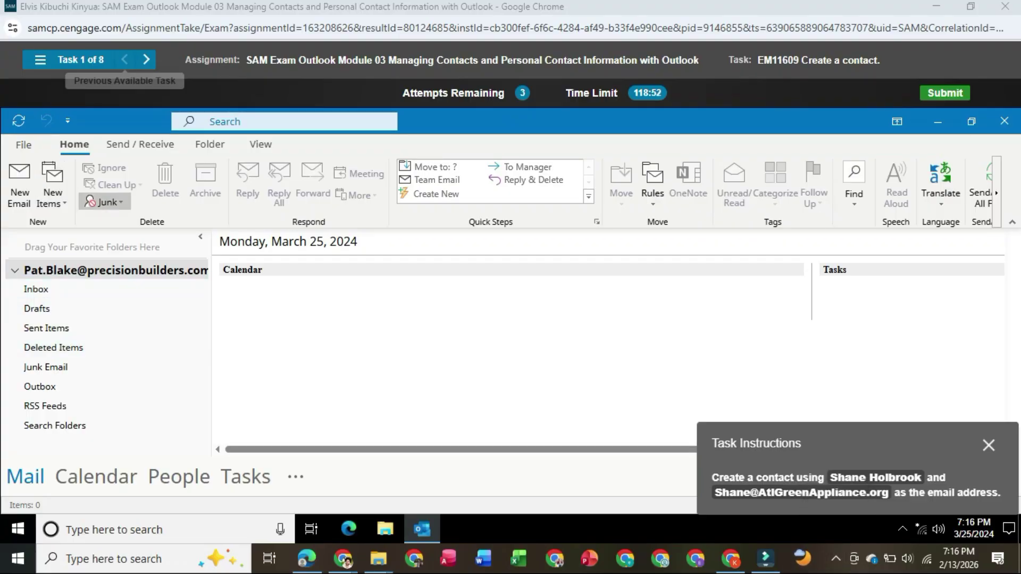
Start a new blank contact from the New Items list.
{"action": "left_click", "coordinate": [295, 476]}
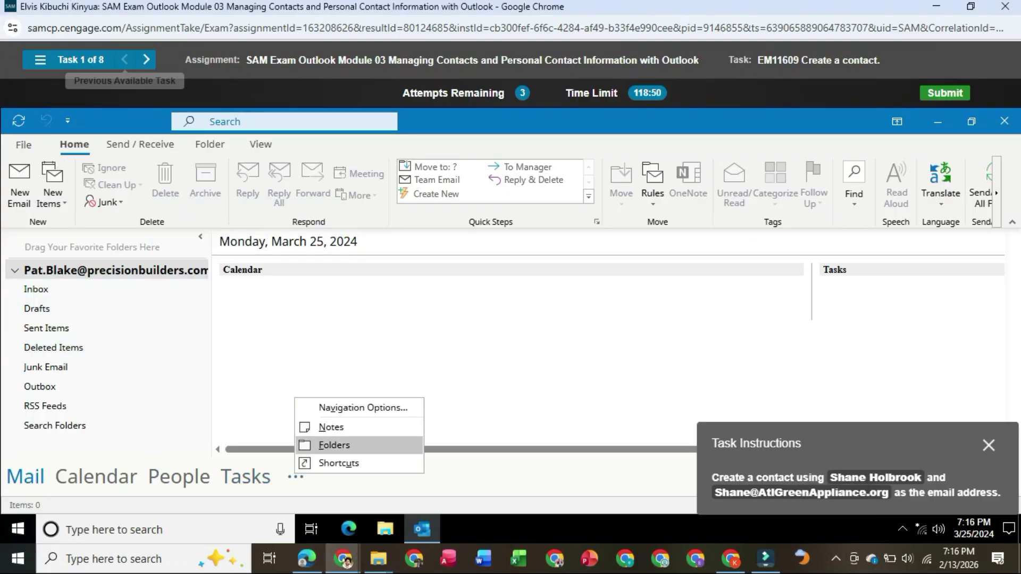
{"action": "left_click", "coordinate": [299, 478]}
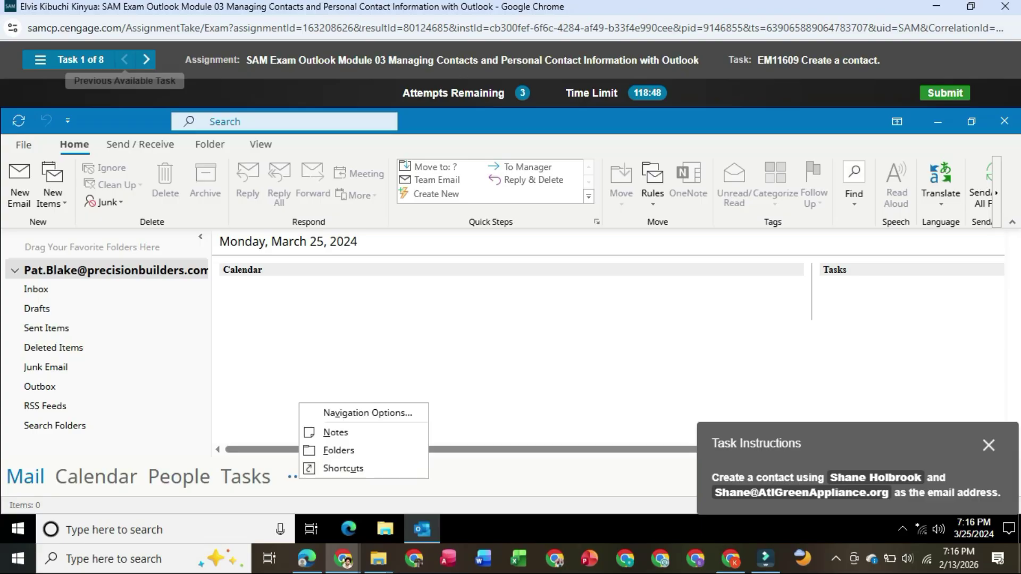
{"action": "left_click", "coordinate": [297, 476]}
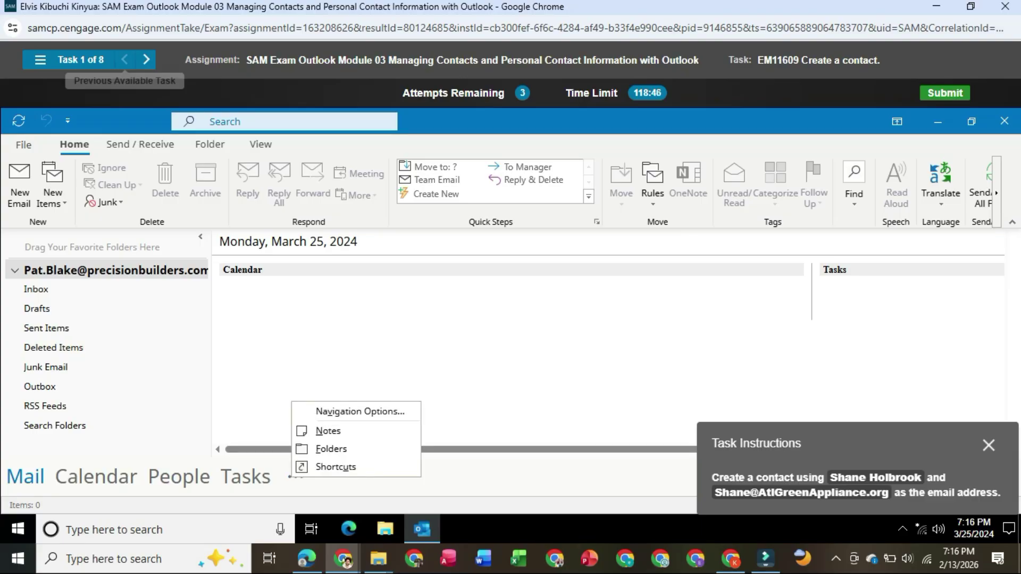
{"action": "left_click", "coordinate": [53, 197]}
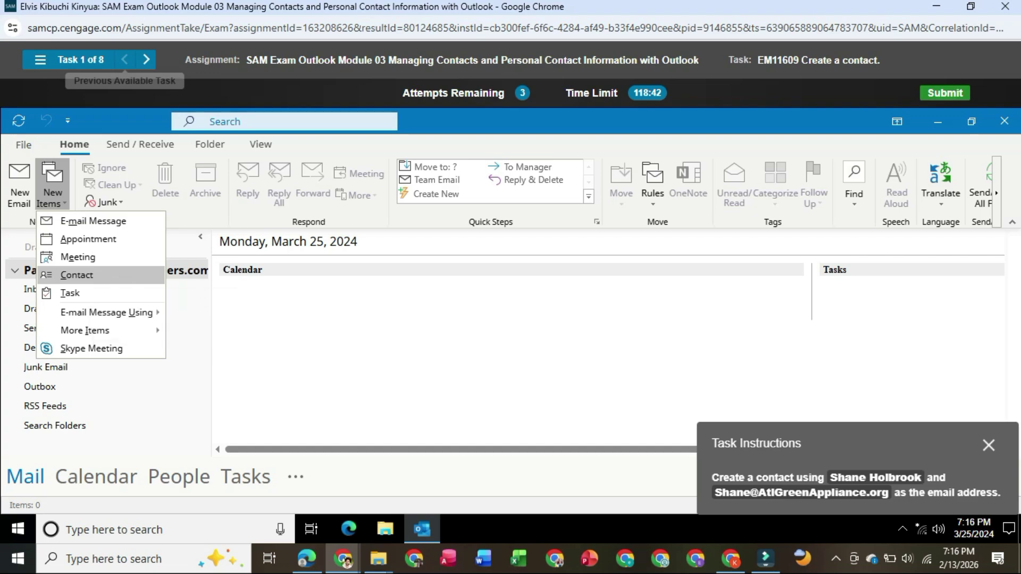
{"action": "left_click", "coordinate": [76, 275]}
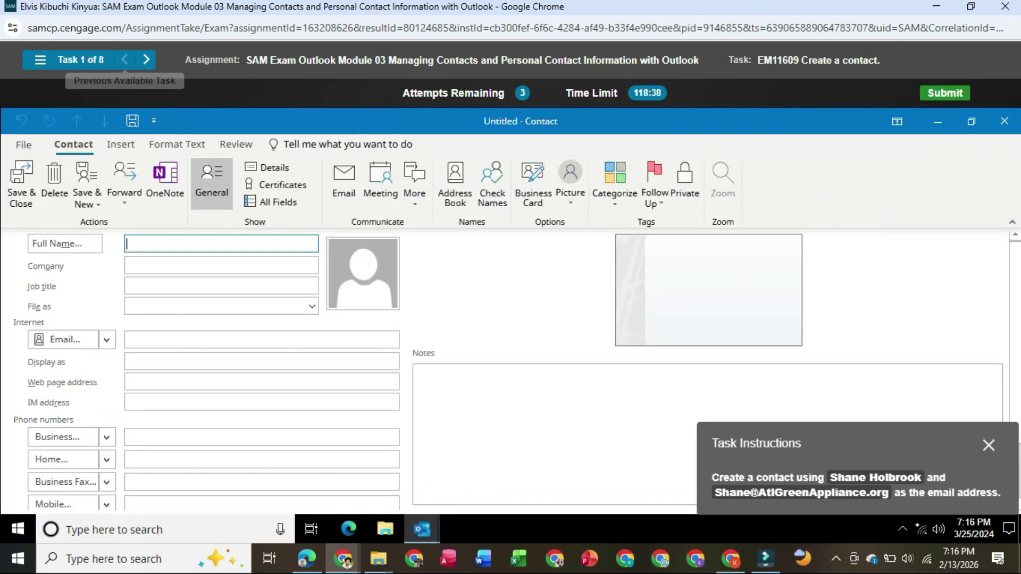
Enter the contact's full name and e-mail address from the instructions, then save the contact.
{"action": "left_click", "coordinate": [223, 339]}
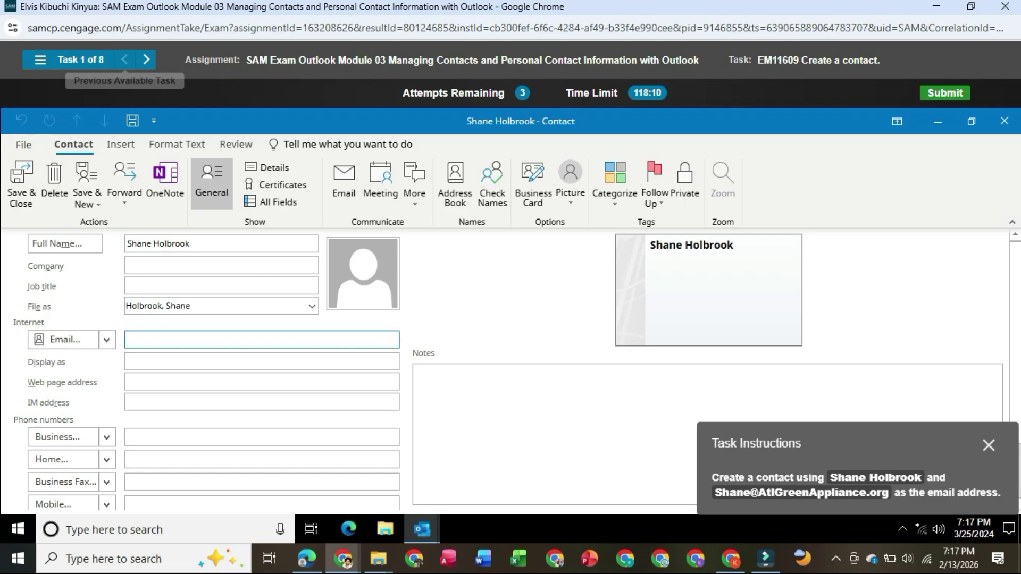
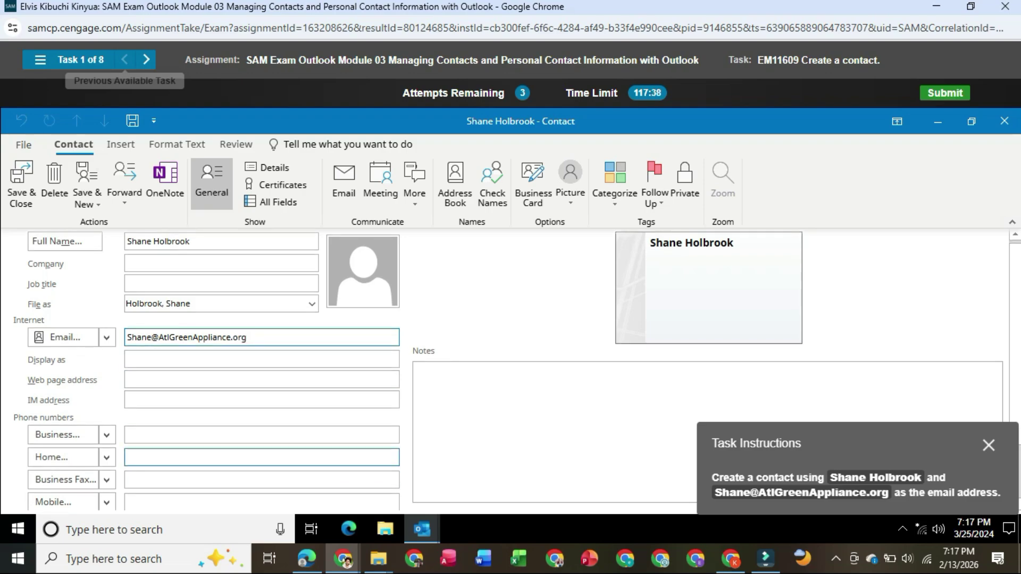
{"action": "left_click", "coordinate": [20, 183]}
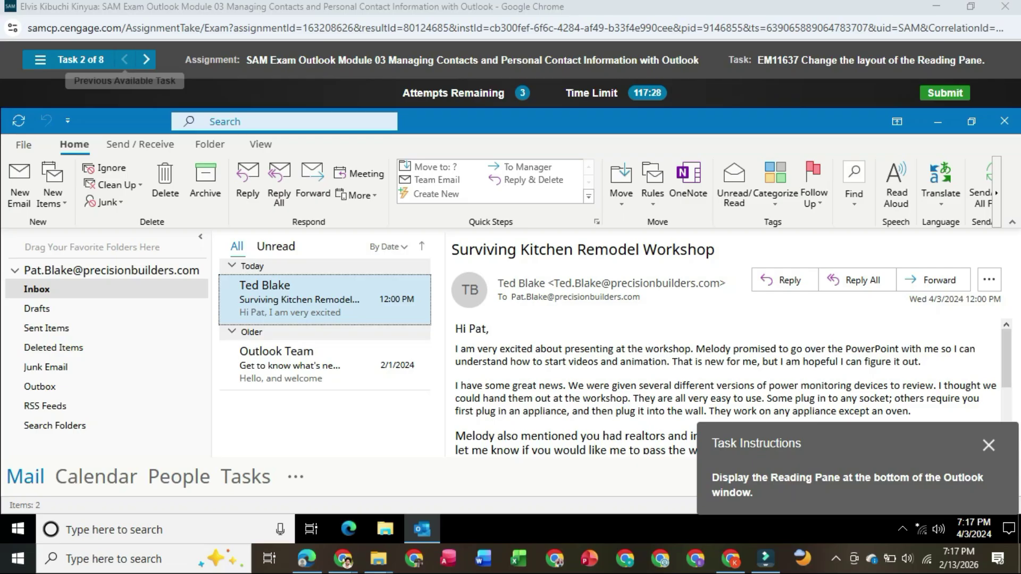
Place the Reading Pane at the bottom, below the message list.
{"action": "left_click", "coordinate": [260, 144]}
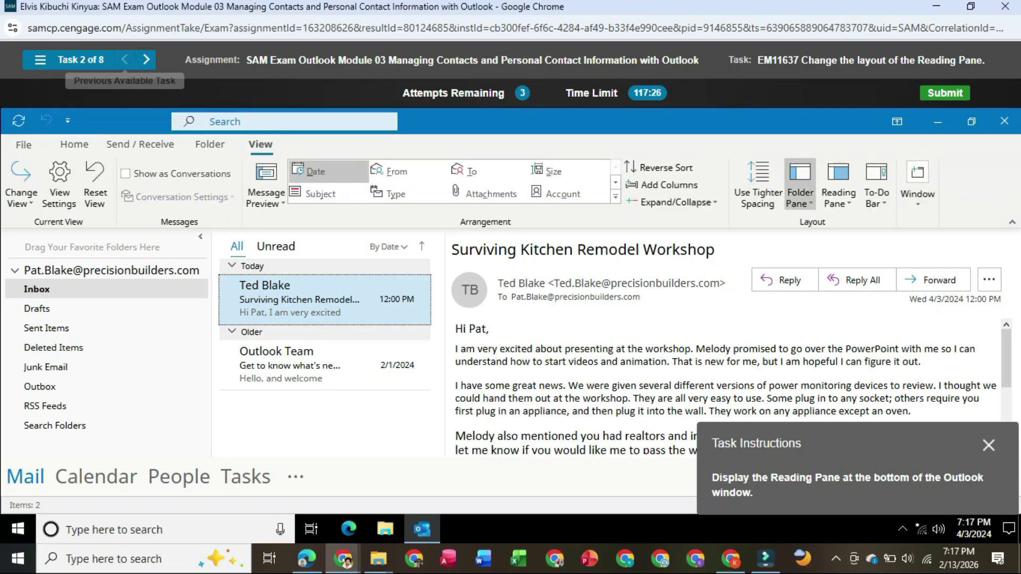
{"action": "left_click", "coordinate": [838, 191]}
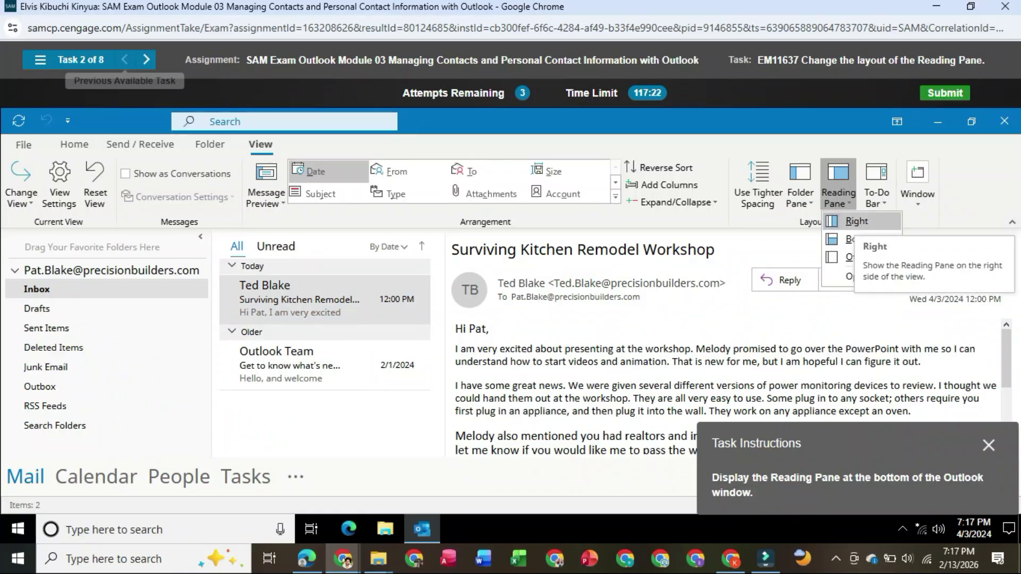
{"action": "left_click", "coordinate": [856, 239]}
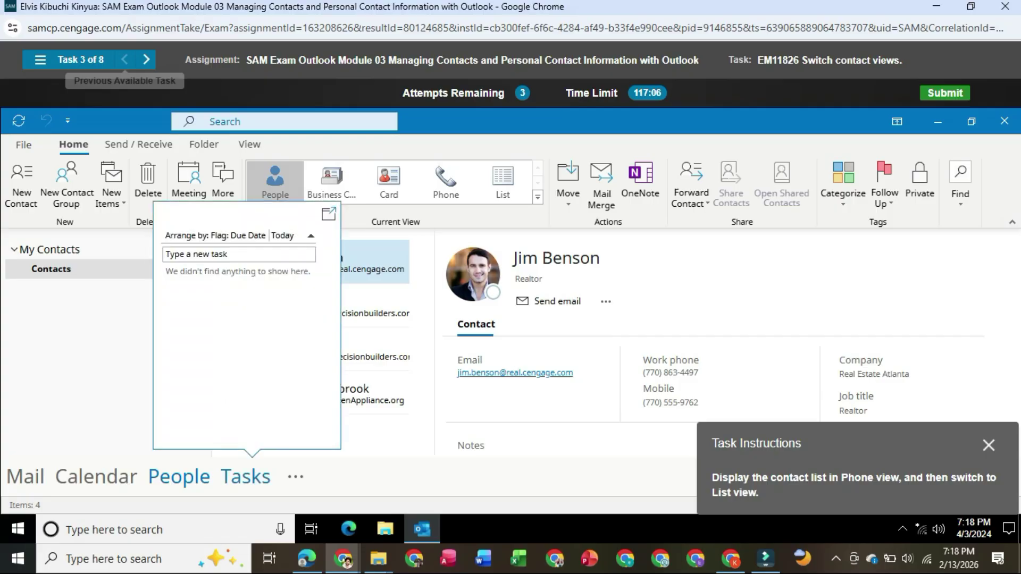
Retry the task and switch the contacts to Phone view, then to List view.
{"action": "left_click", "coordinate": [295, 477]}
{"action": "left_click", "coordinate": [296, 477]}
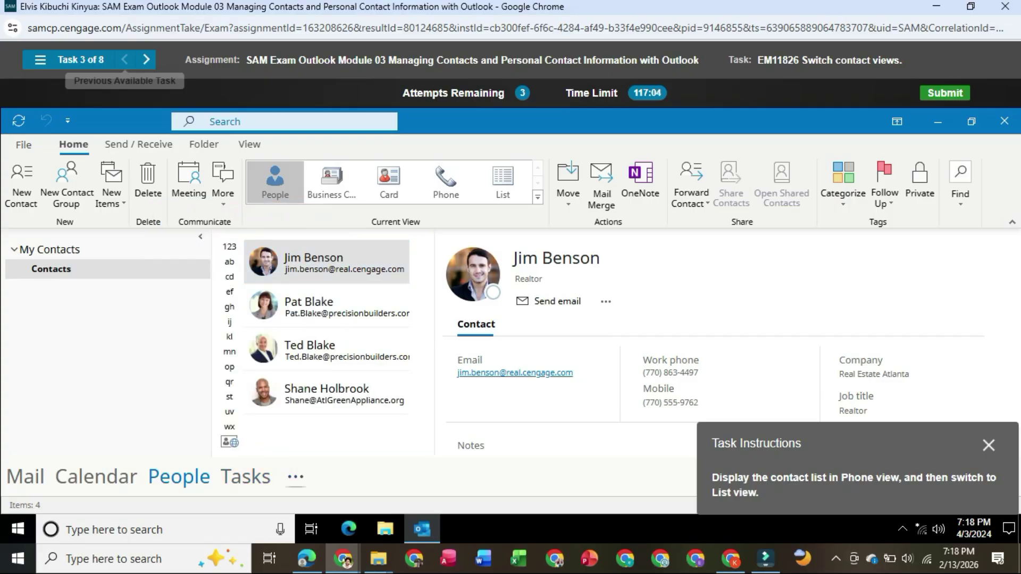
{"action": "left_click", "coordinate": [296, 477]}
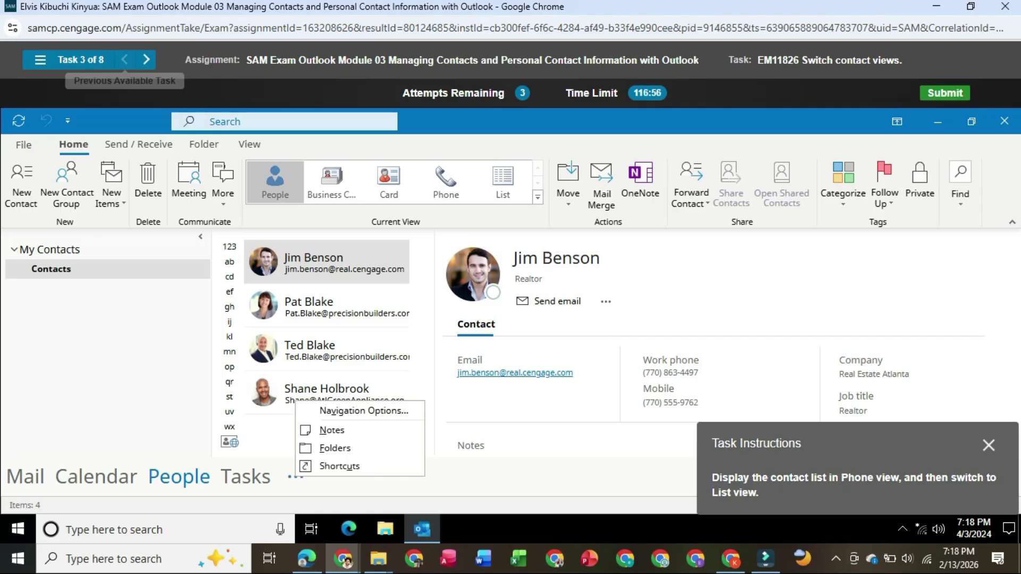
{"action": "key", "text": "Escape"}
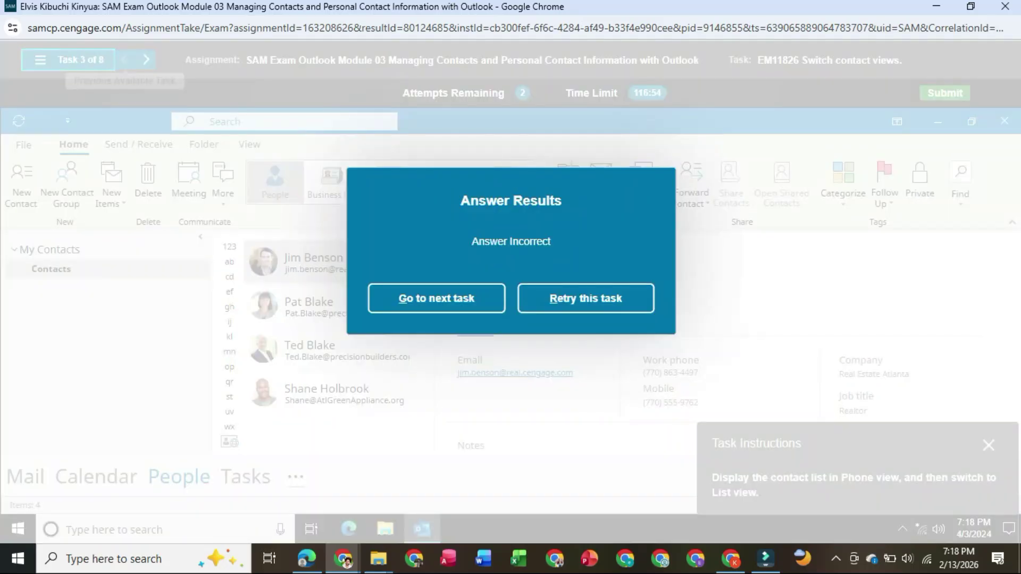
{"action": "key", "text": "r"}
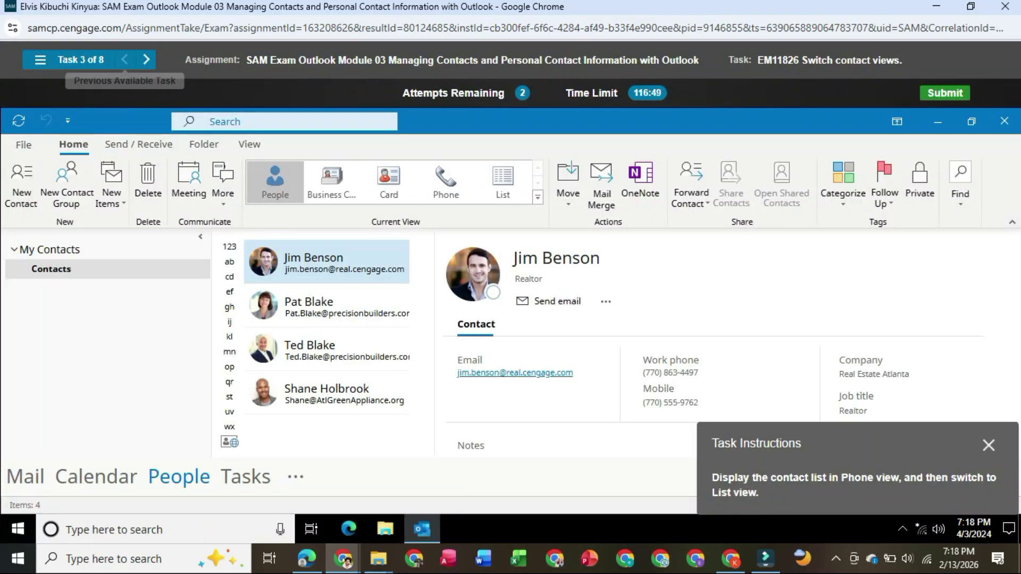
{"action": "left_click", "coordinate": [445, 183]}
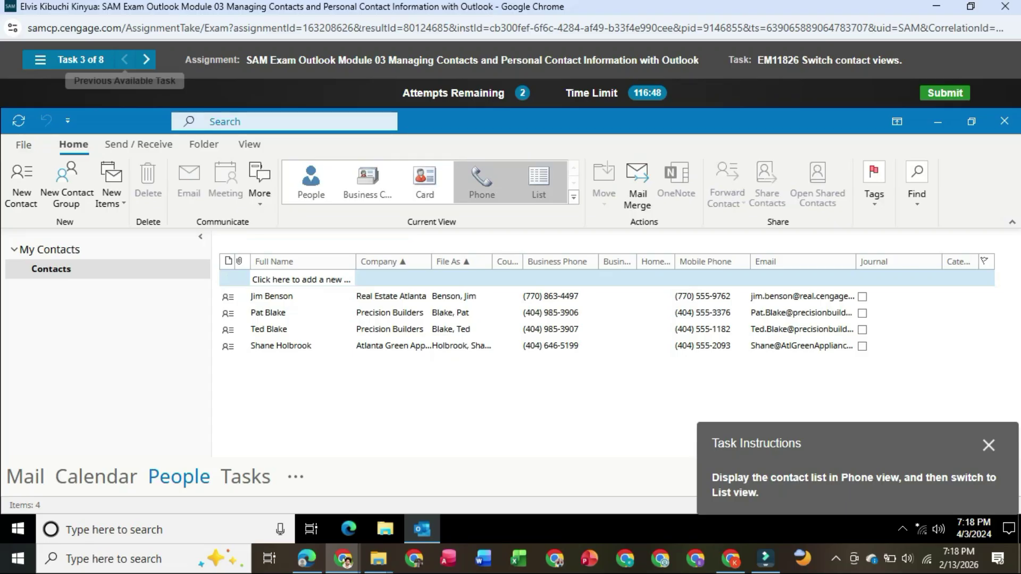
{"action": "left_click", "coordinate": [538, 183]}
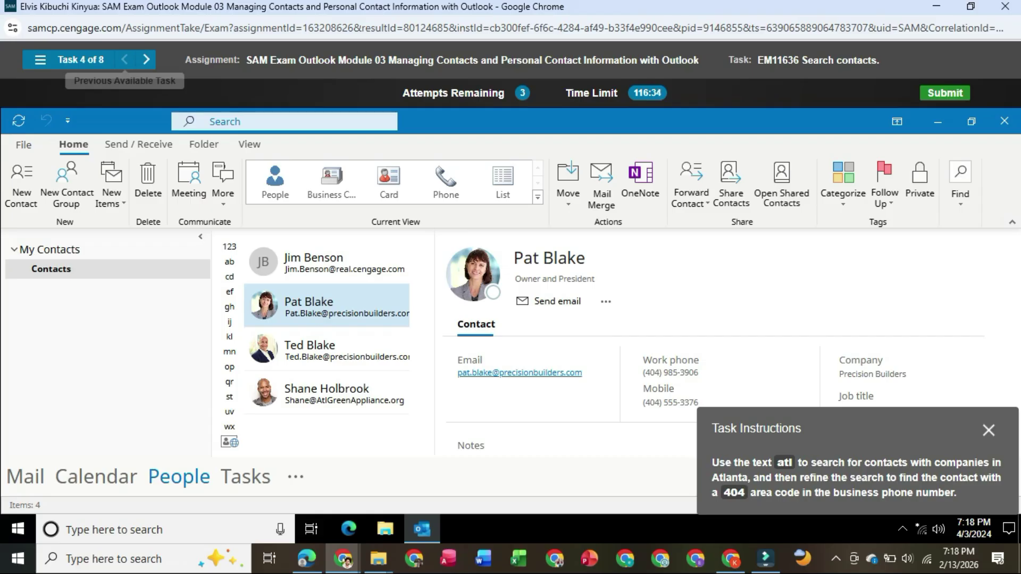
Search the contacts for 'atl'.
{"action": "left_click", "coordinate": [224, 122]}
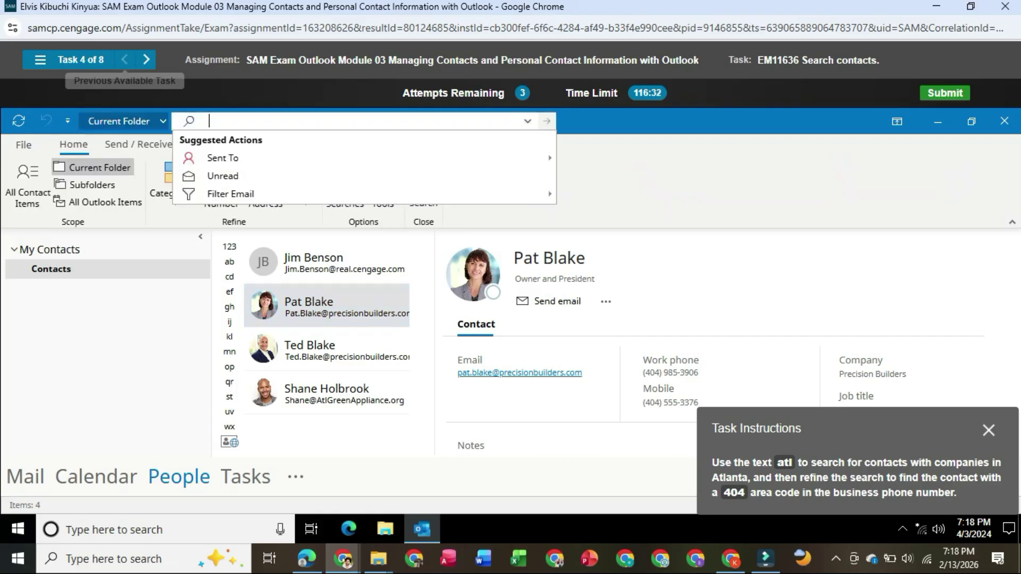
{"action": "type", "text": "a"}
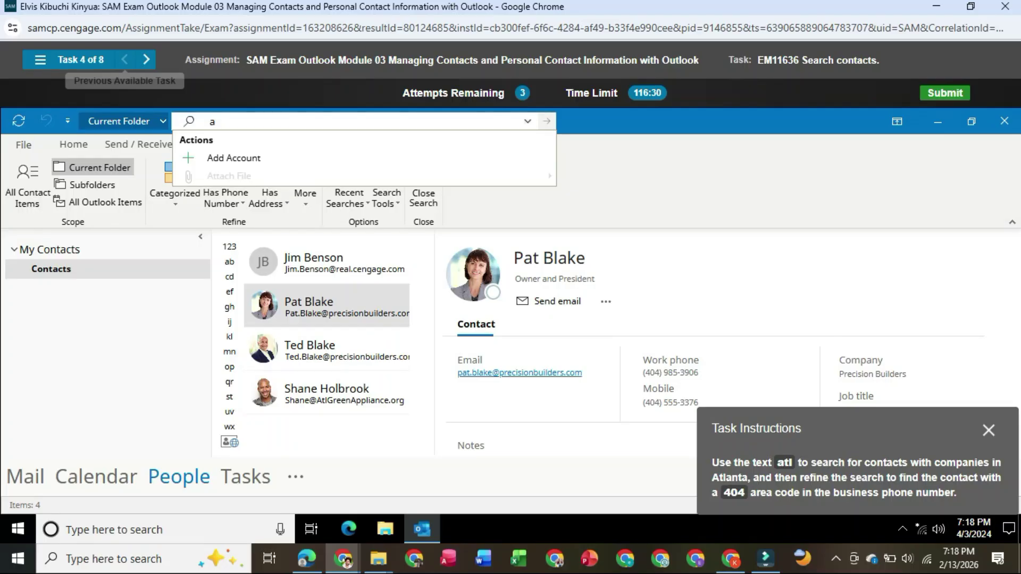
{"action": "type", "text": "tl"}
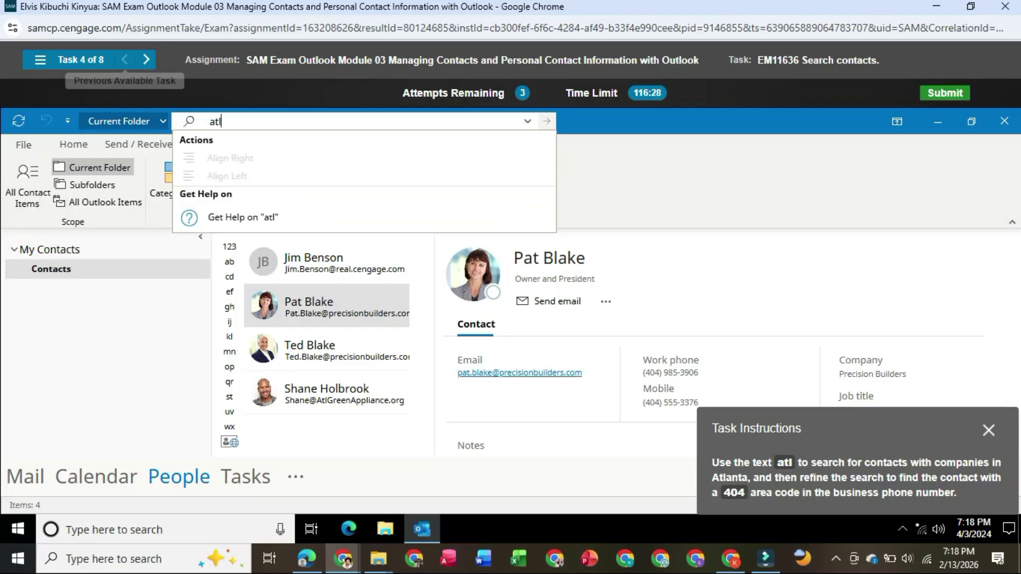
{"action": "key", "text": "Return"}
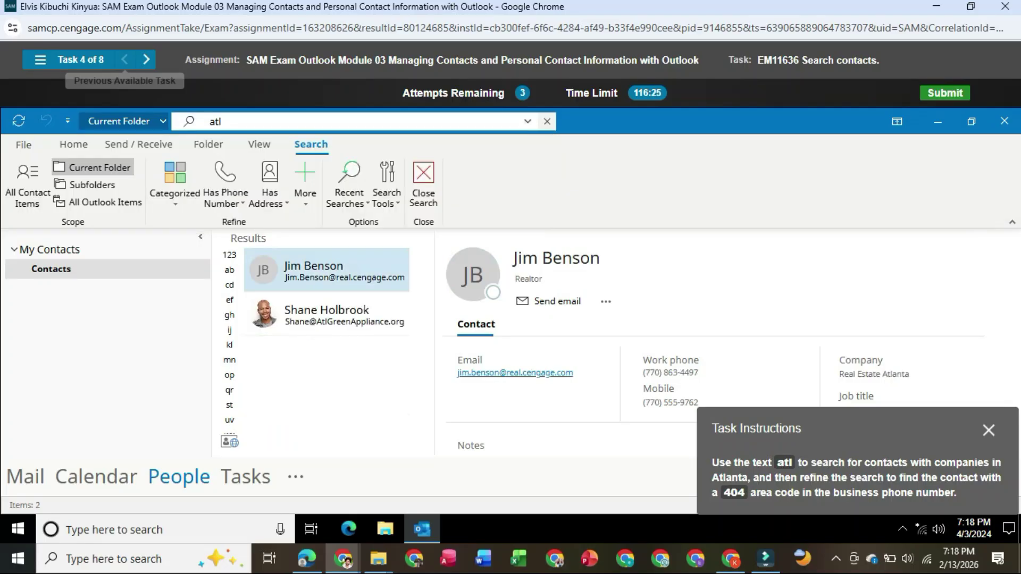
Open the advanced search field options, then the Weekend Renovations sender's context menu.
{"action": "left_click", "coordinate": [527, 122]}
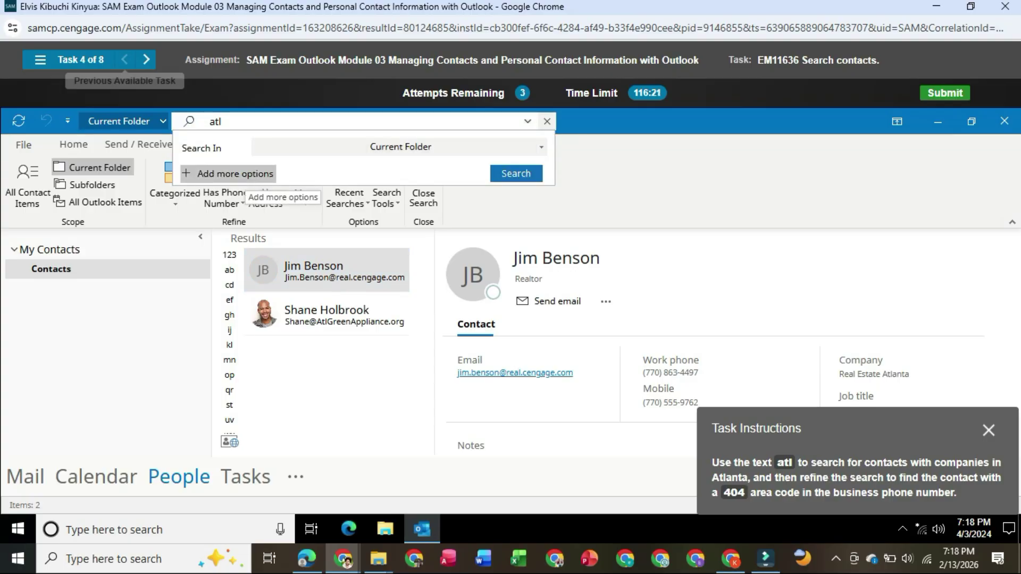
{"action": "left_click", "coordinate": [228, 173]}
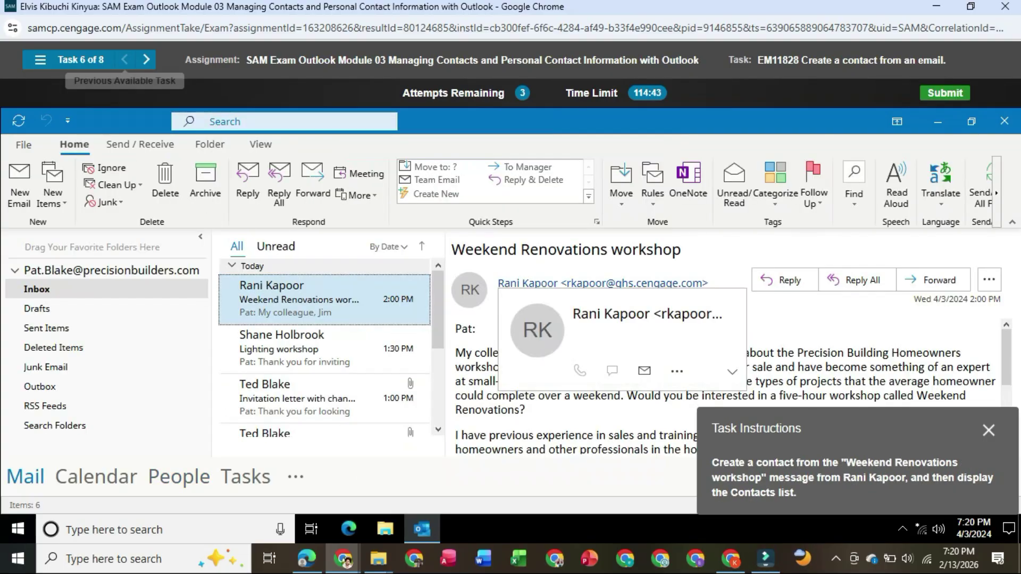
{"action": "right_click", "coordinate": [585, 284]}
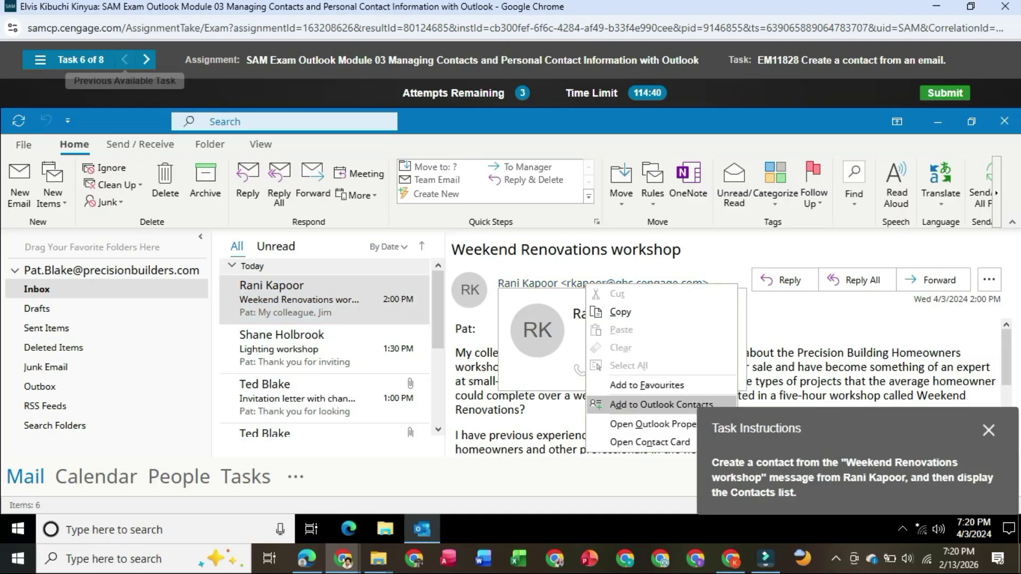
Add the Weekend Renovations message's sender to Outlook Contacts and display the People list.
{"action": "left_click", "coordinate": [654, 405]}
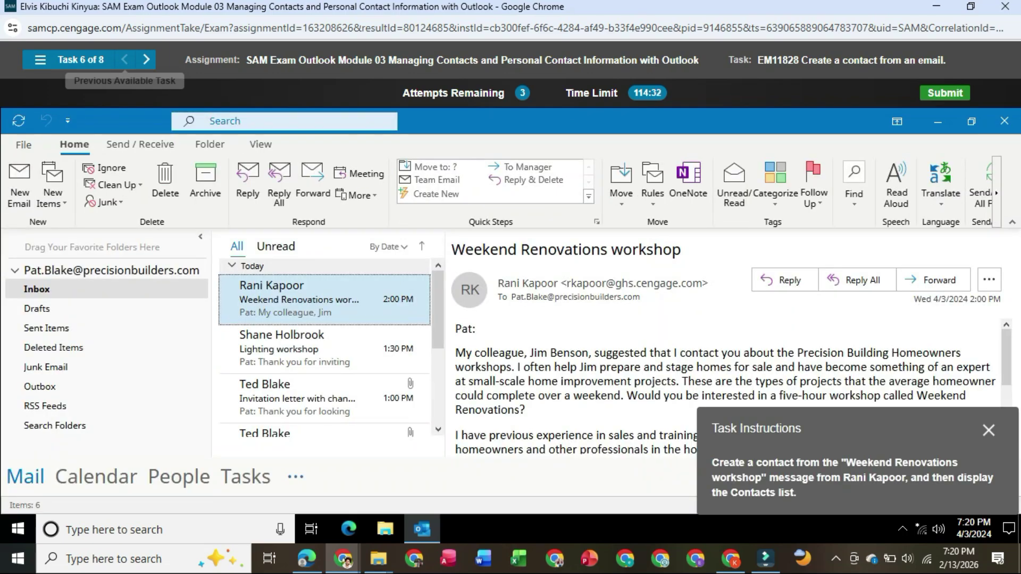
{"action": "left_click", "coordinate": [295, 476]}
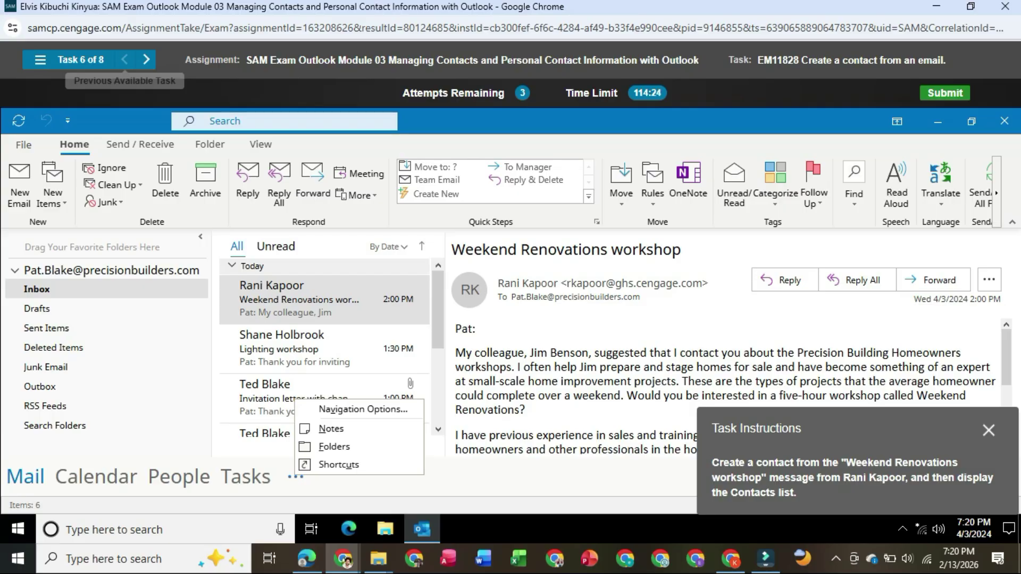
{"action": "left_click", "coordinate": [179, 476]}
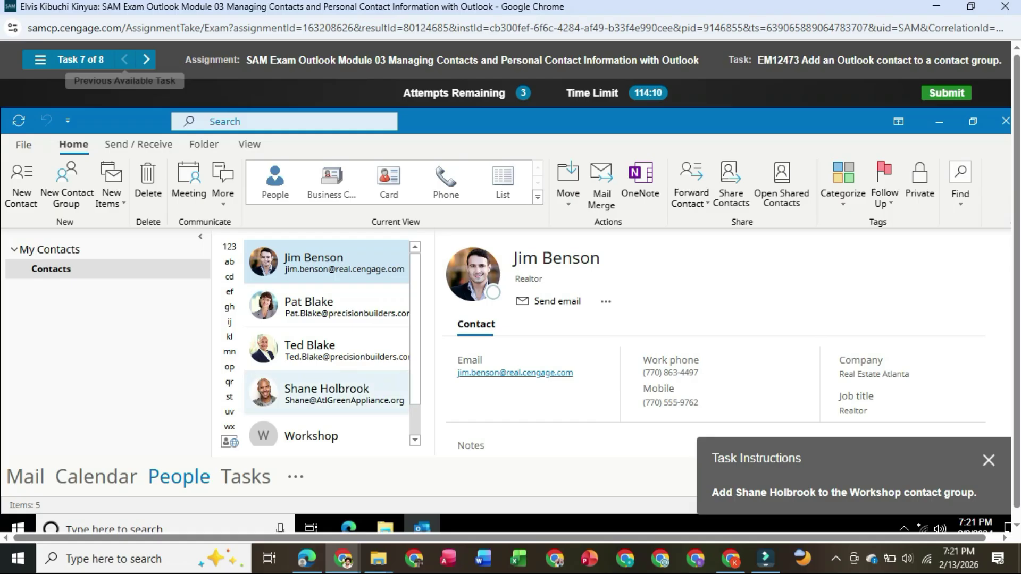
Dismiss the Atlanta Green Appliance context menu and open the Workshop contact group.
{"action": "right_click", "coordinate": [327, 391]}
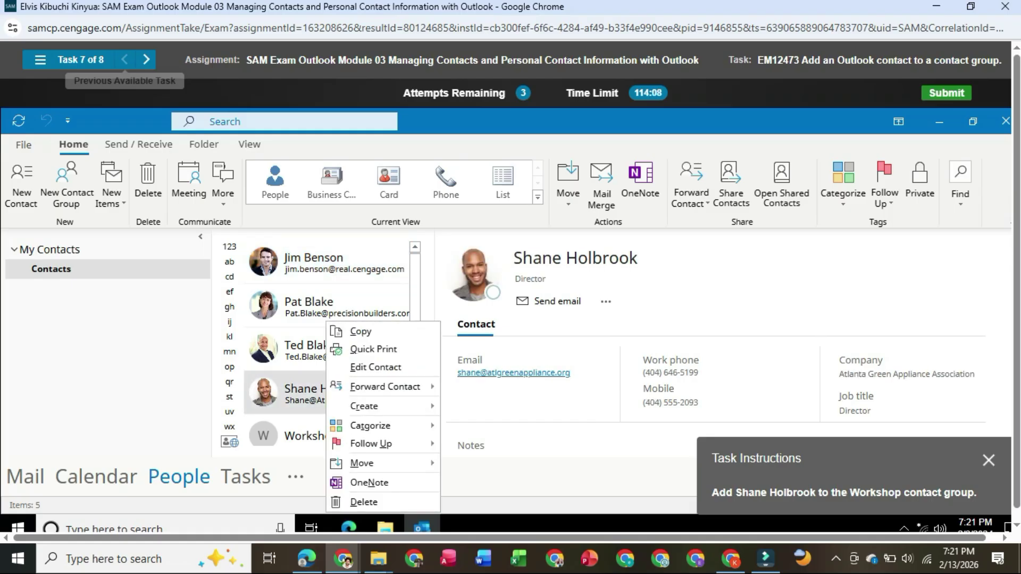
{"action": "mouse_move", "coordinate": [384, 387]}
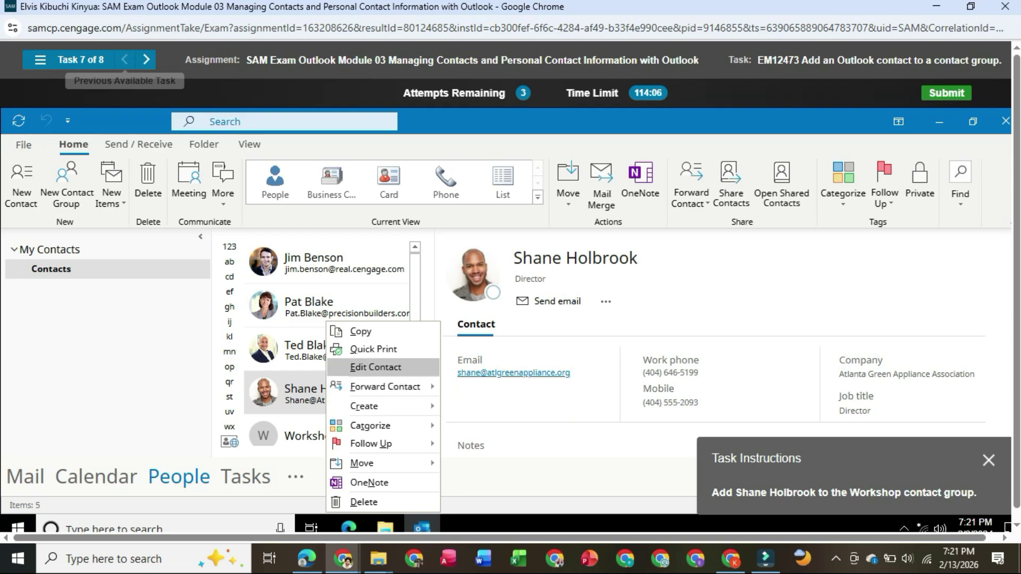
{"action": "scroll", "coordinate": [383, 476], "scroll_direction": "down", "scroll_amount": 1}
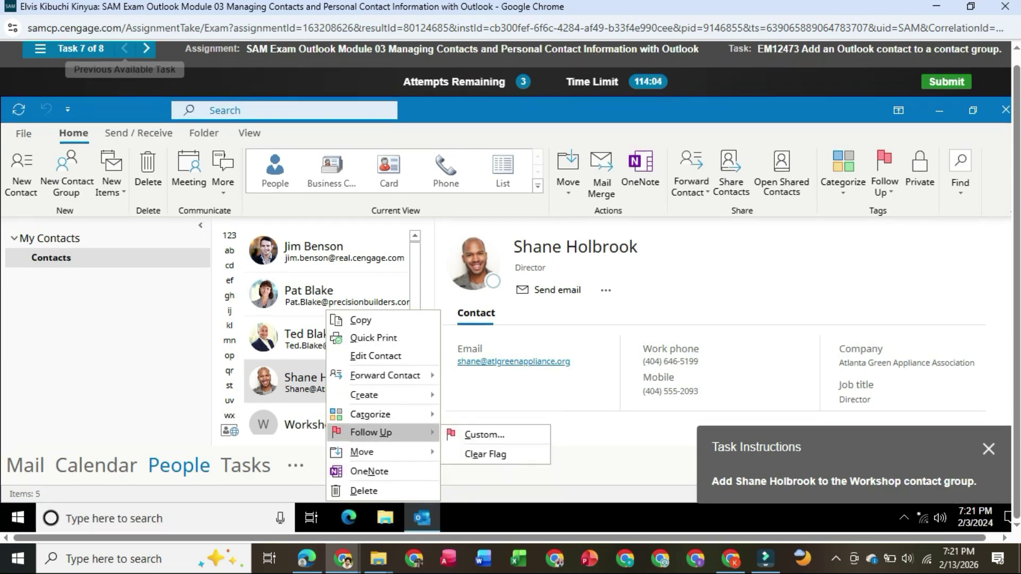
{"action": "mouse_move", "coordinate": [370, 414]}
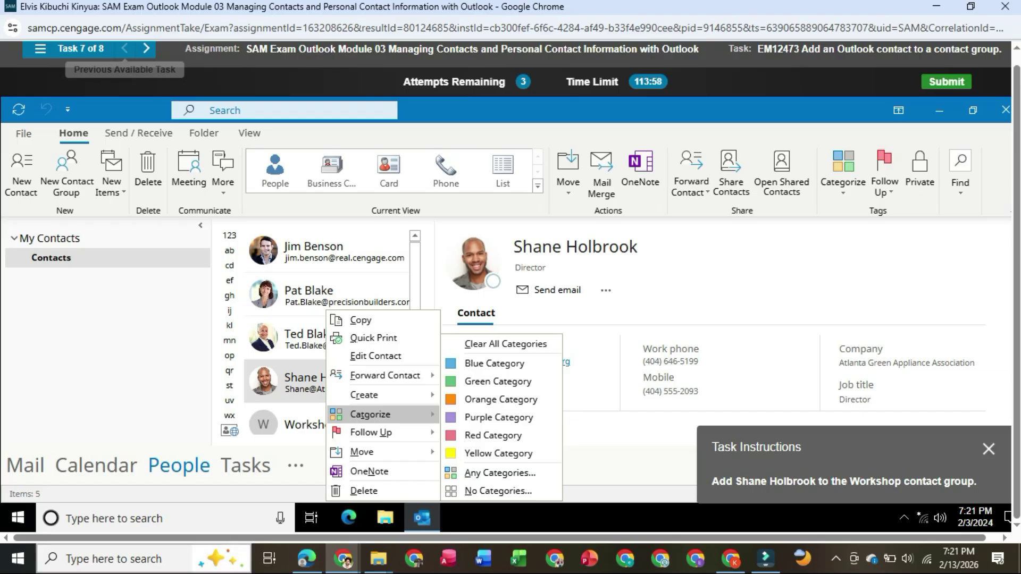
{"action": "left_click", "coordinate": [303, 381]}
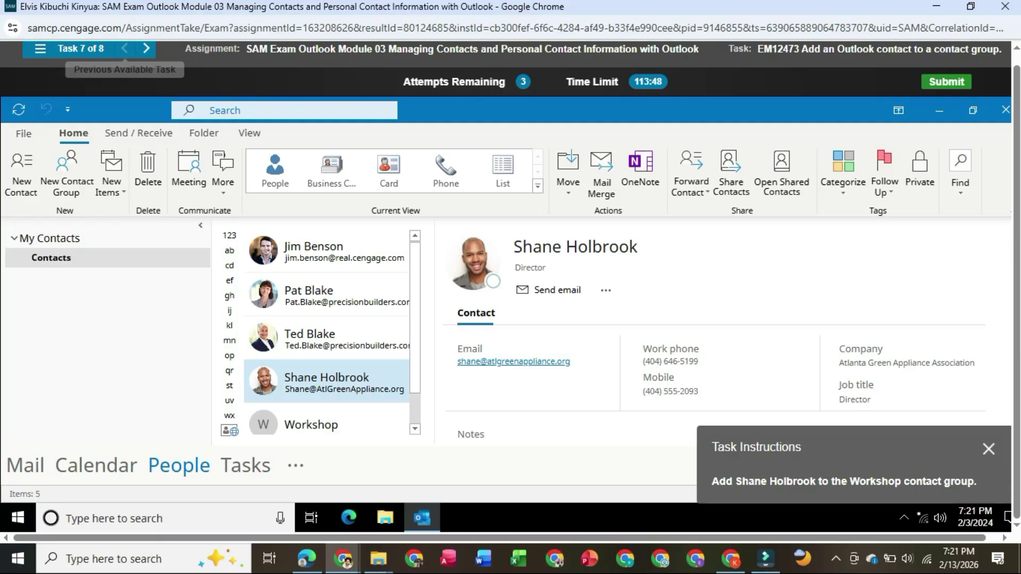
{"action": "left_click", "coordinate": [319, 423]}
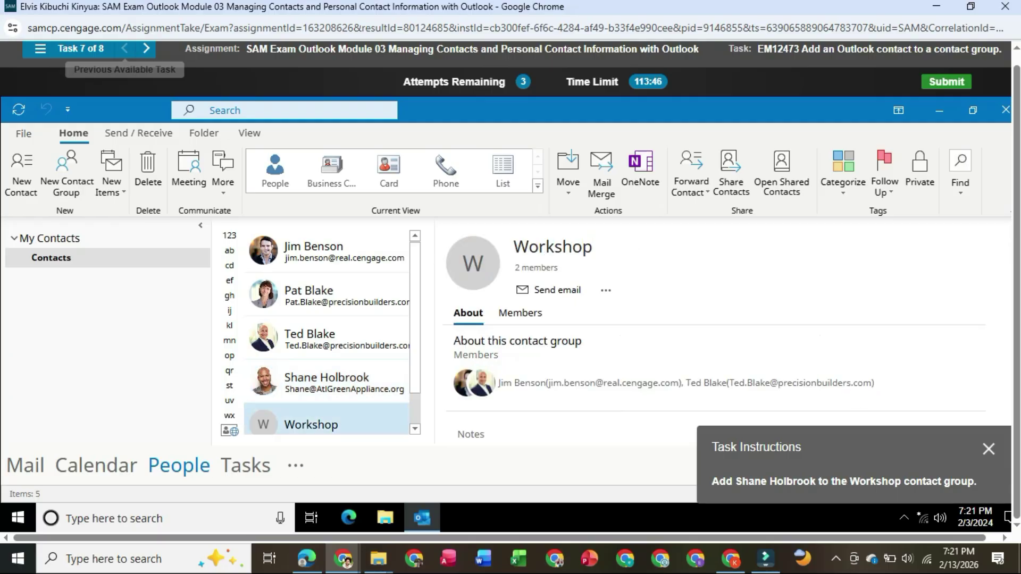
{"action": "double_click", "coordinate": [319, 424]}
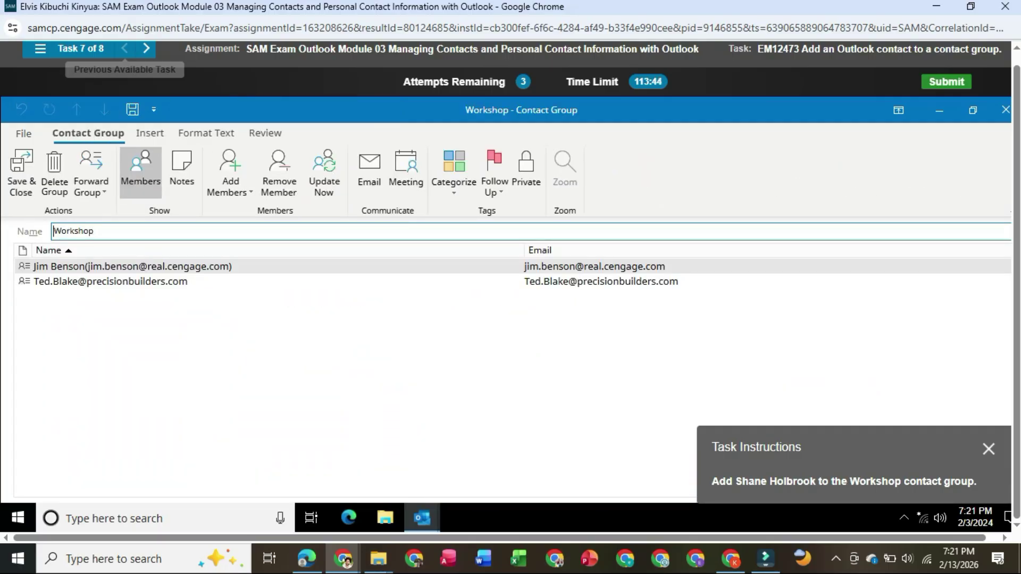
Add Atlanta Green Appliance from Outlook Contacts to the Workshop group and save it.
{"action": "left_click", "coordinate": [231, 172]}
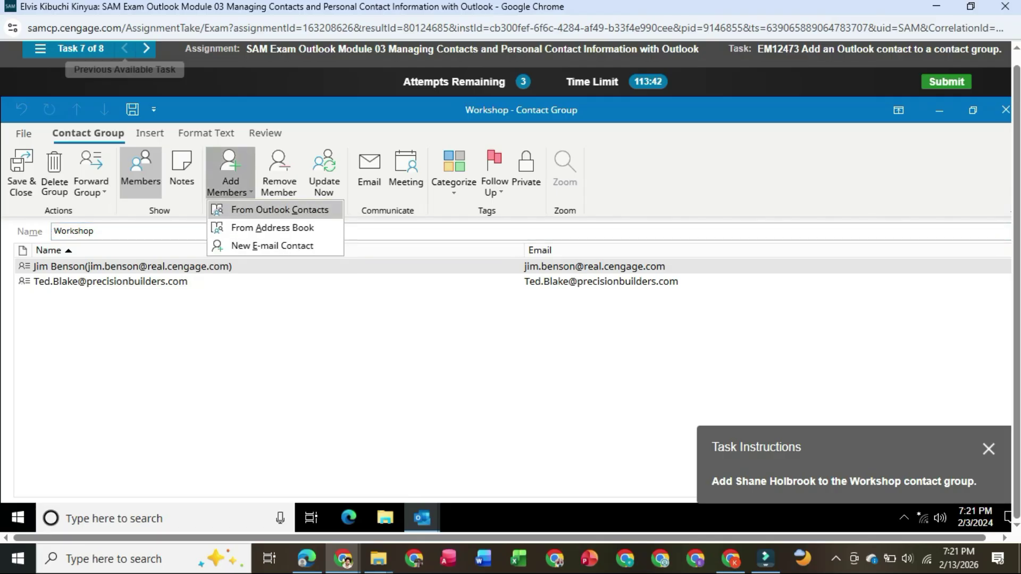
{"action": "left_click", "coordinate": [255, 208]}
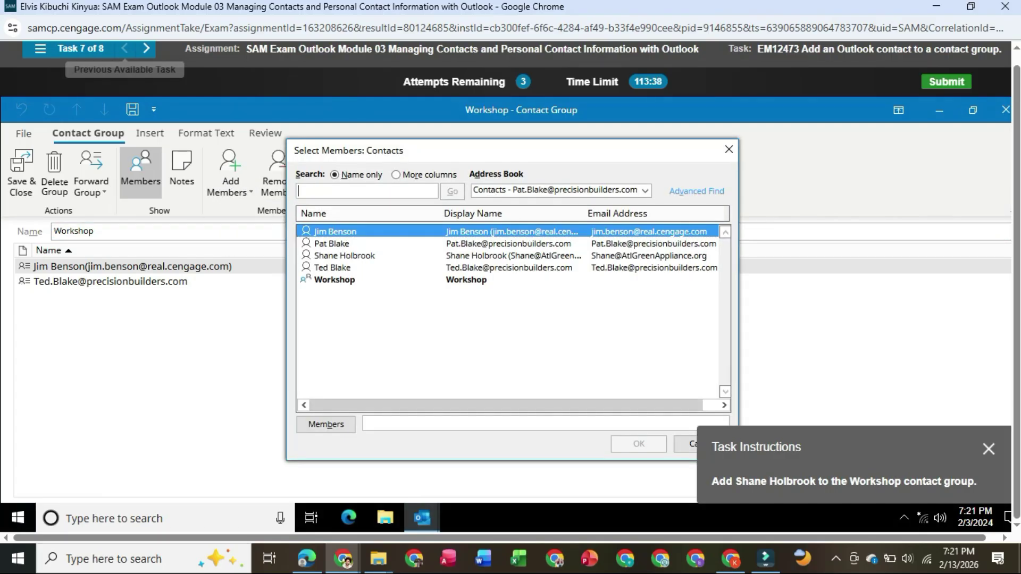
{"action": "left_click", "coordinate": [345, 256]}
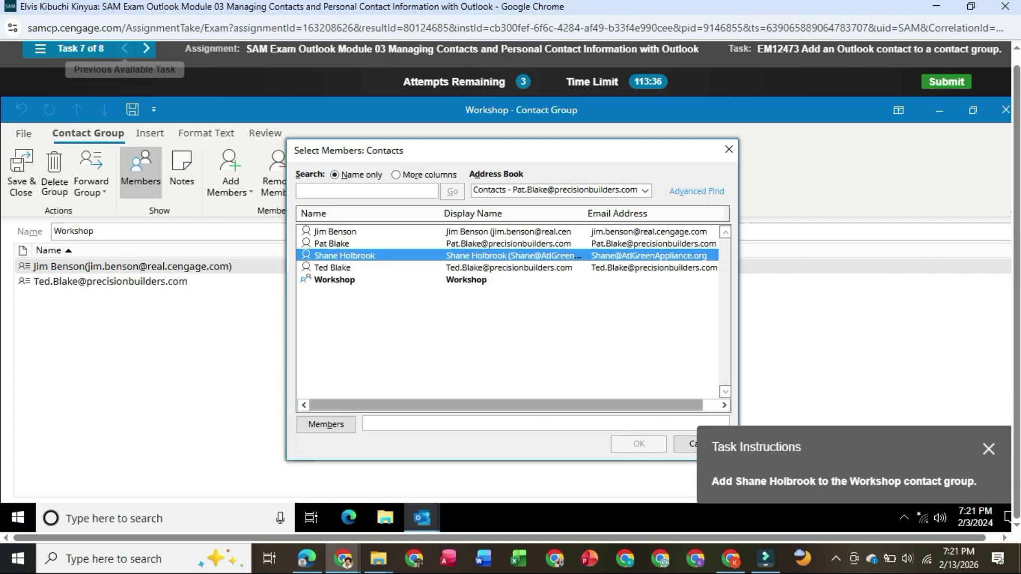
{"action": "left_click", "coordinate": [326, 424]}
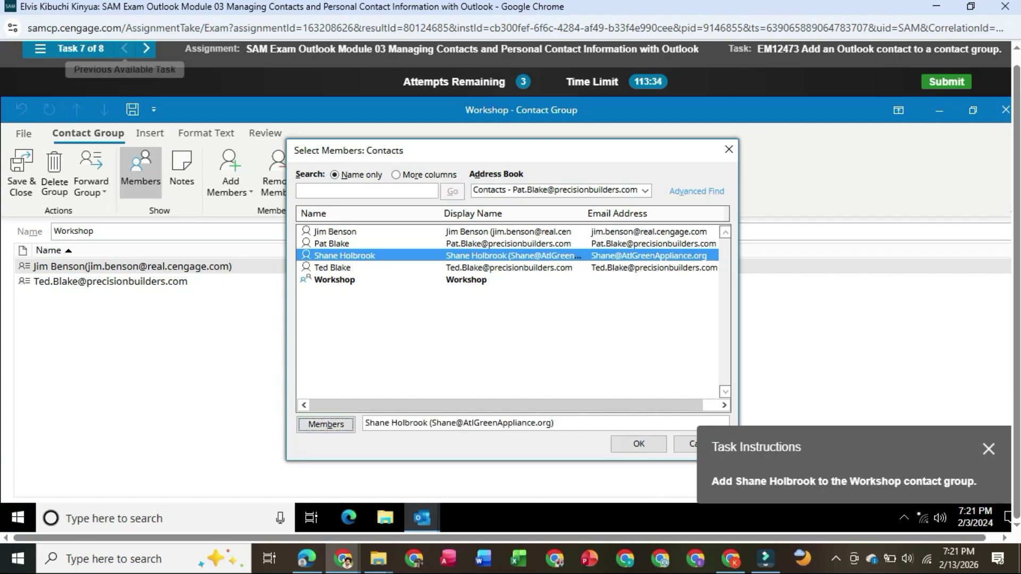
{"action": "left_click", "coordinate": [639, 443]}
{"action": "left_click", "coordinate": [22, 172]}
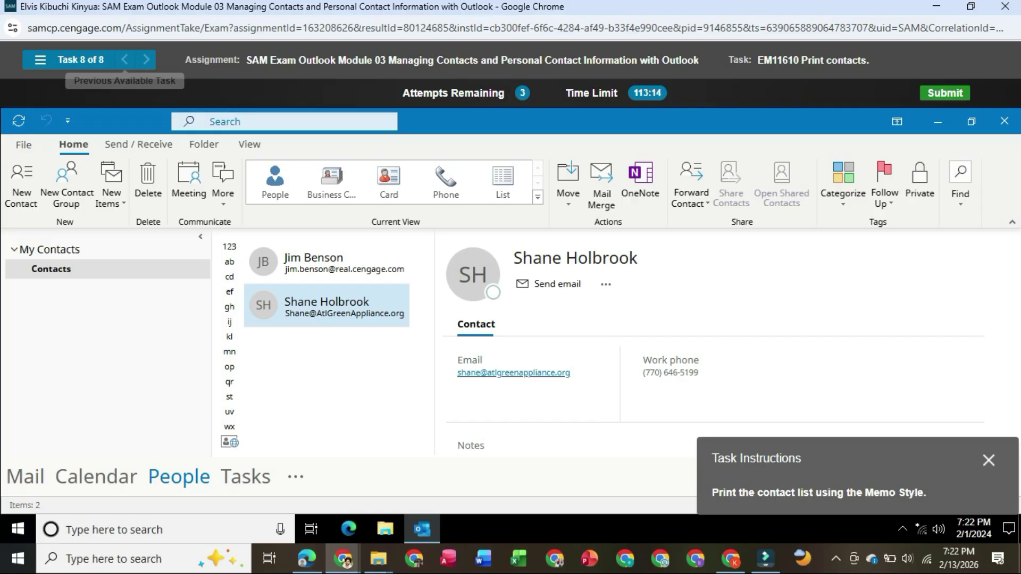
Print the contact list using the Memo Style layout.
{"action": "left_click", "coordinate": [24, 144]}
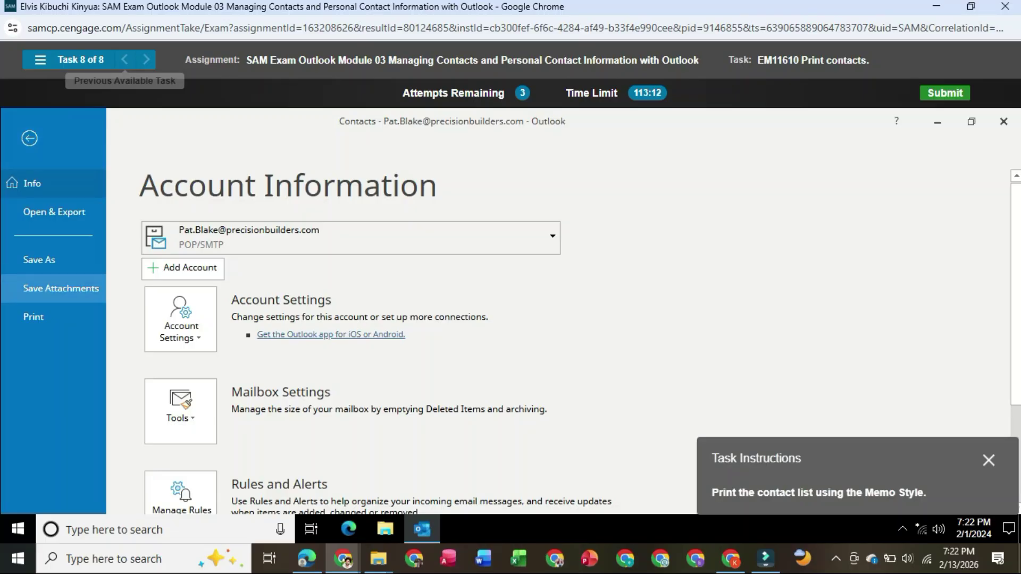
{"action": "left_click", "coordinate": [33, 316]}
{"action": "scroll", "coordinate": [510, 314], "scroll_direction": "down", "scroll_amount": 1}
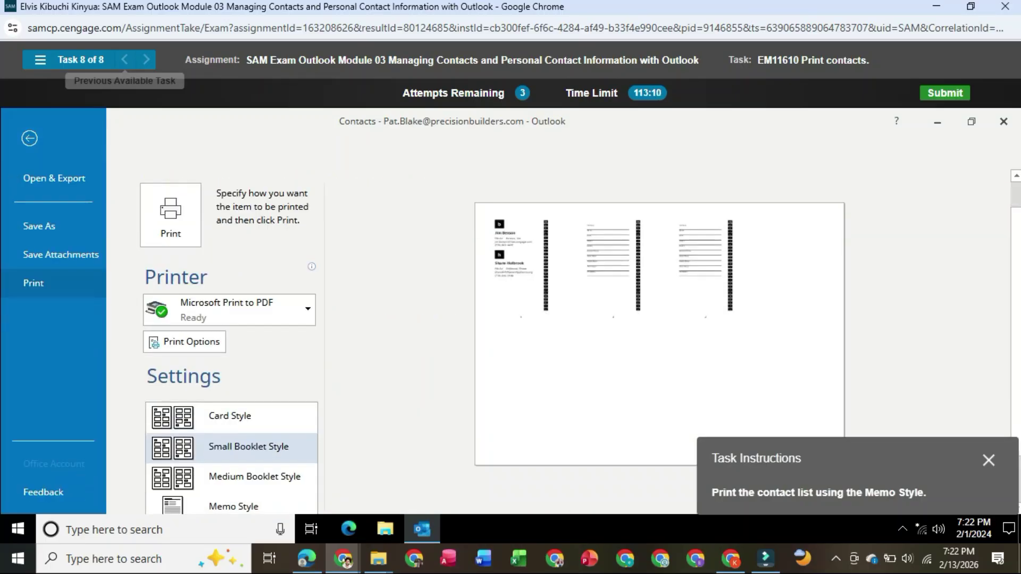
{"action": "scroll", "coordinate": [234, 473], "scroll_direction": "down", "scroll_amount": 1}
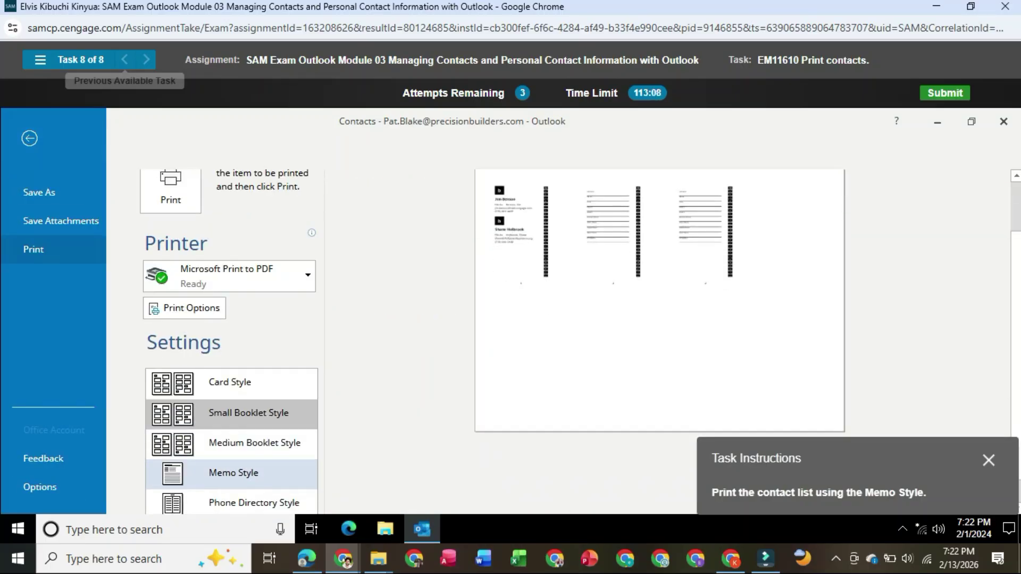
{"action": "left_click", "coordinate": [233, 473]}
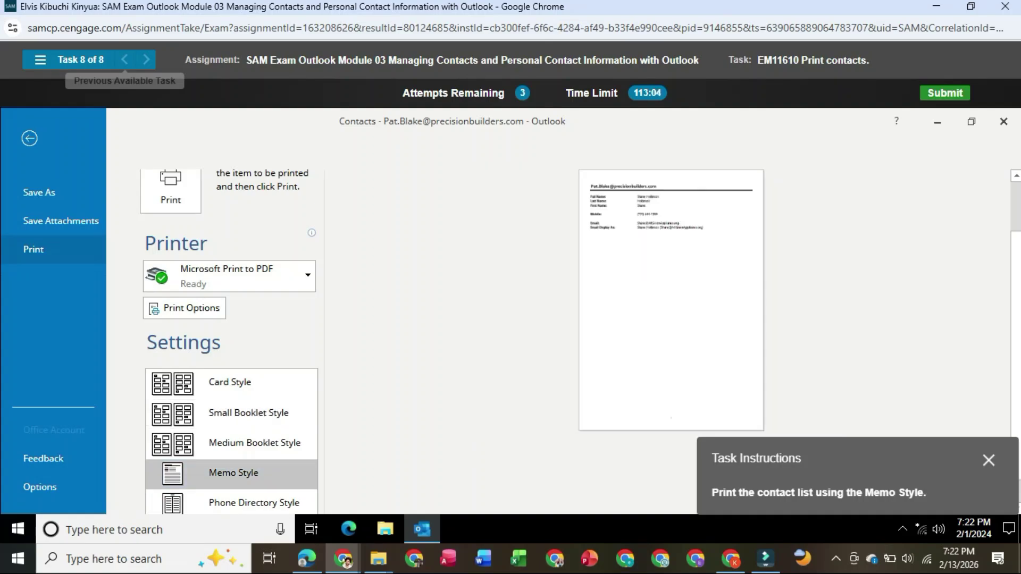
{"action": "left_click", "coordinate": [170, 190]}
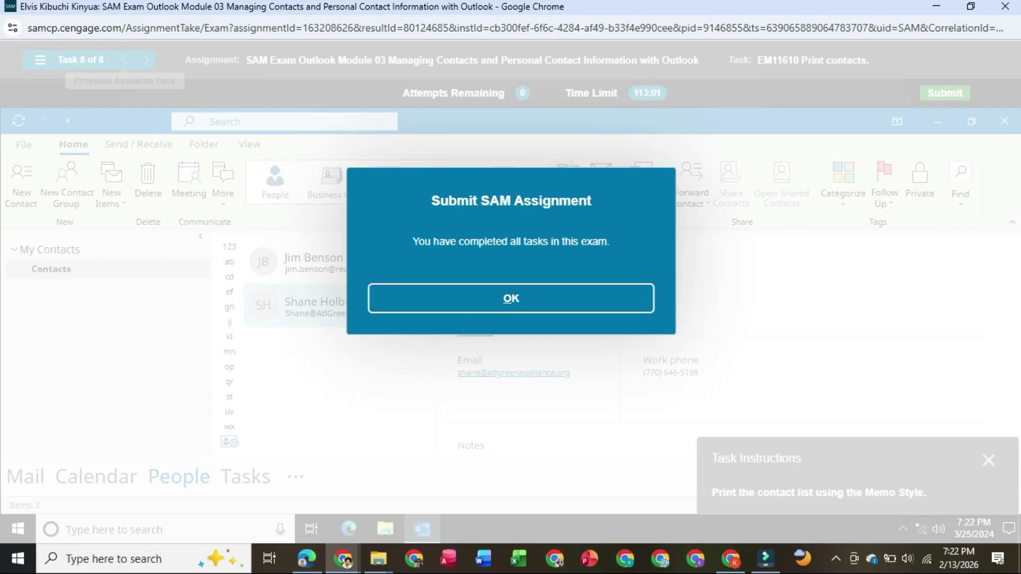
Submit the exam, open the 8-of-8 score report, and maximize its window.
{"action": "left_click", "coordinate": [511, 299]}
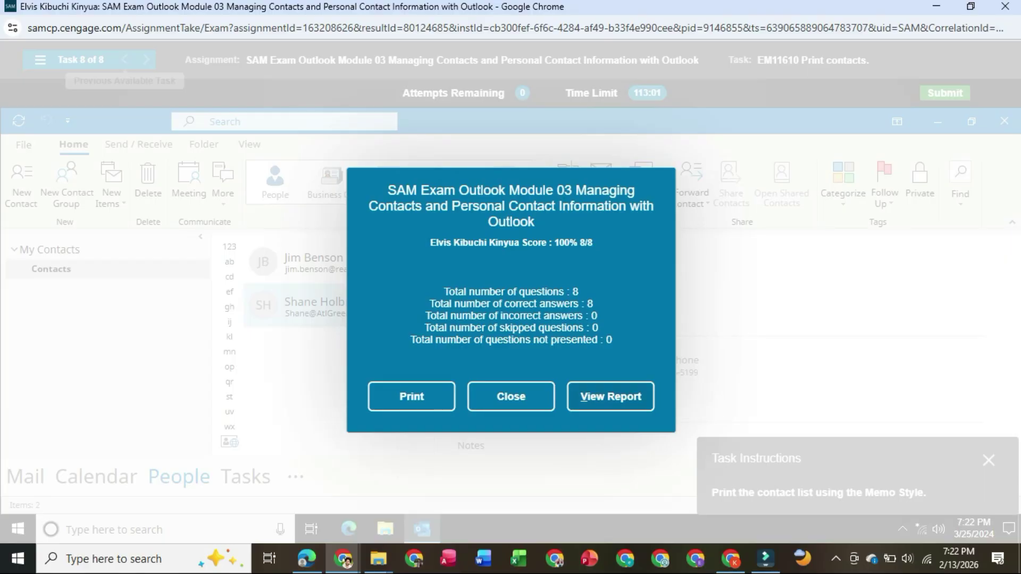
{"action": "left_click", "coordinate": [611, 396]}
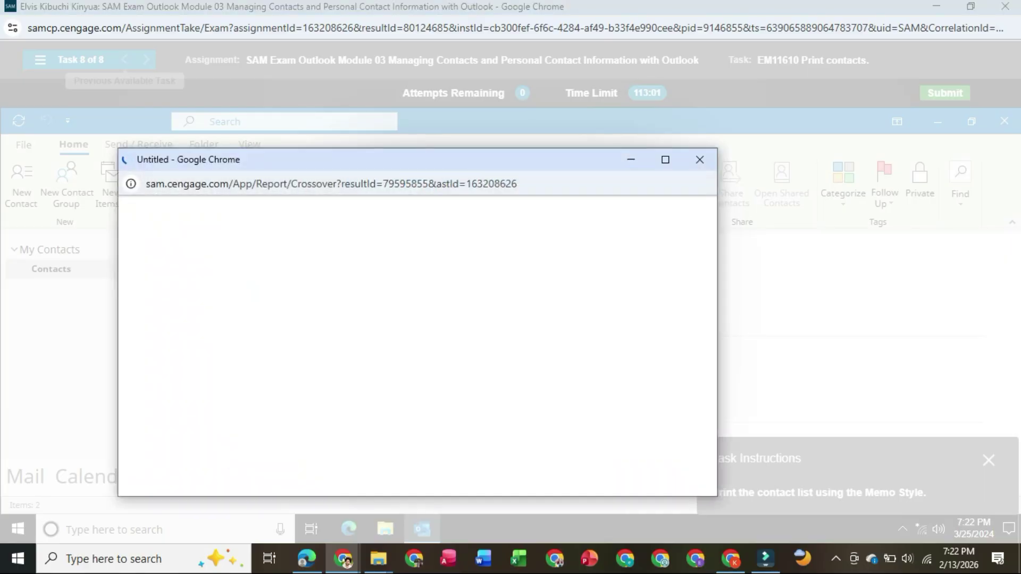
{"action": "left_click", "coordinate": [665, 160]}
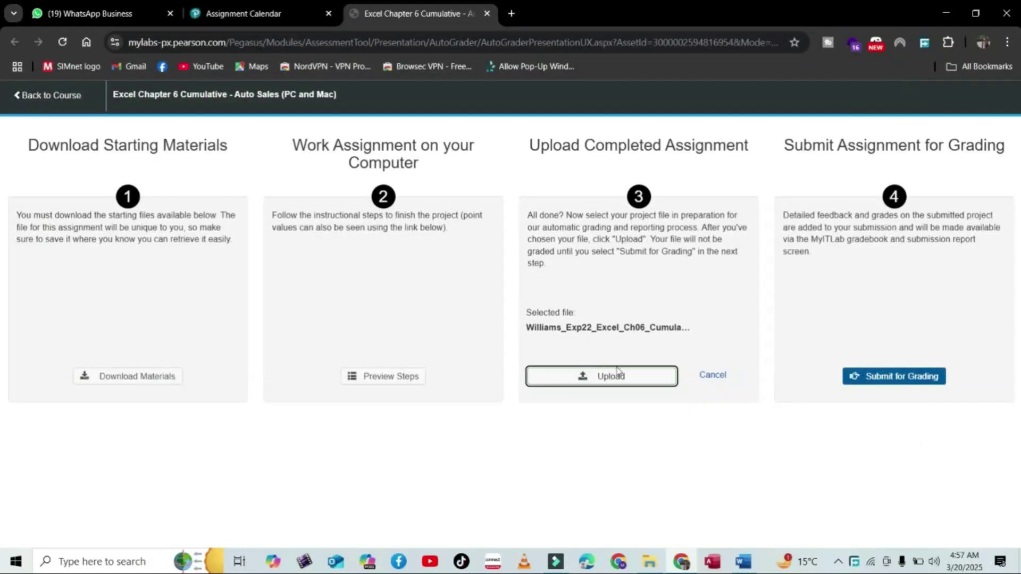
Upload and submit the Auto Sales project for grading, then view its submissions.
{"action": "left_click", "coordinate": [617, 375]}
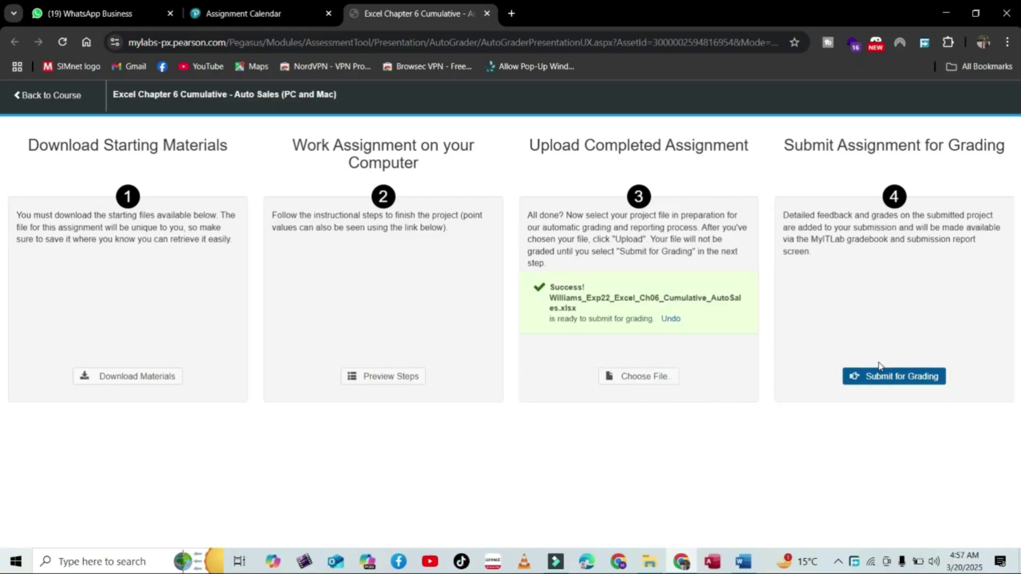
{"action": "left_click", "coordinate": [851, 379]}
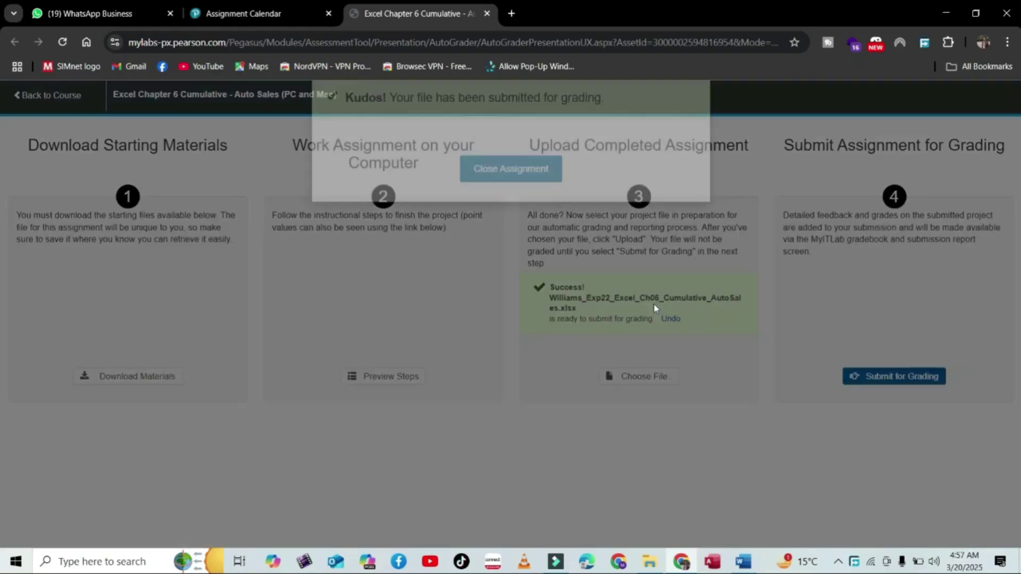
{"action": "left_click", "coordinate": [512, 333]}
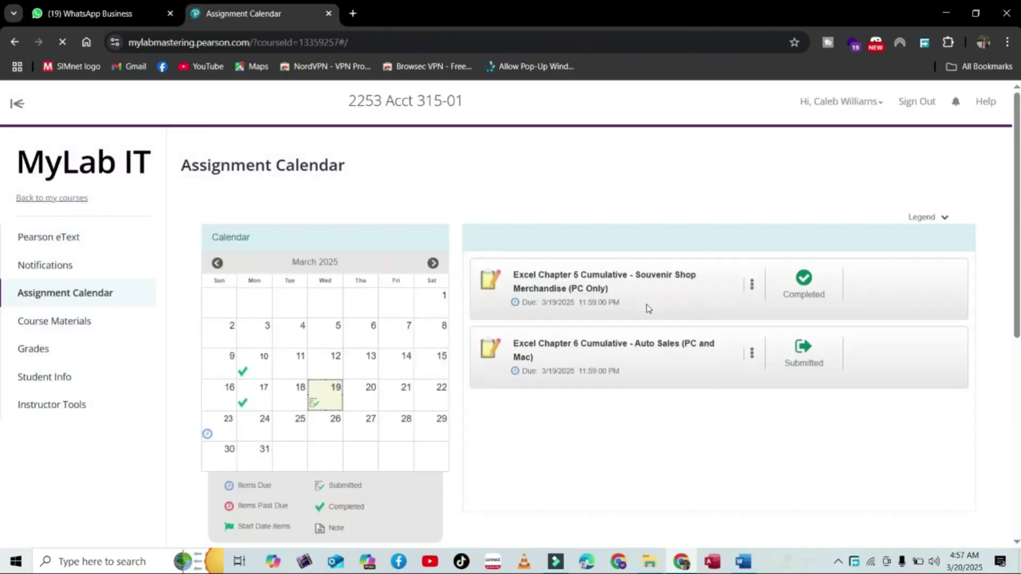
{"action": "left_click", "coordinate": [751, 355]}
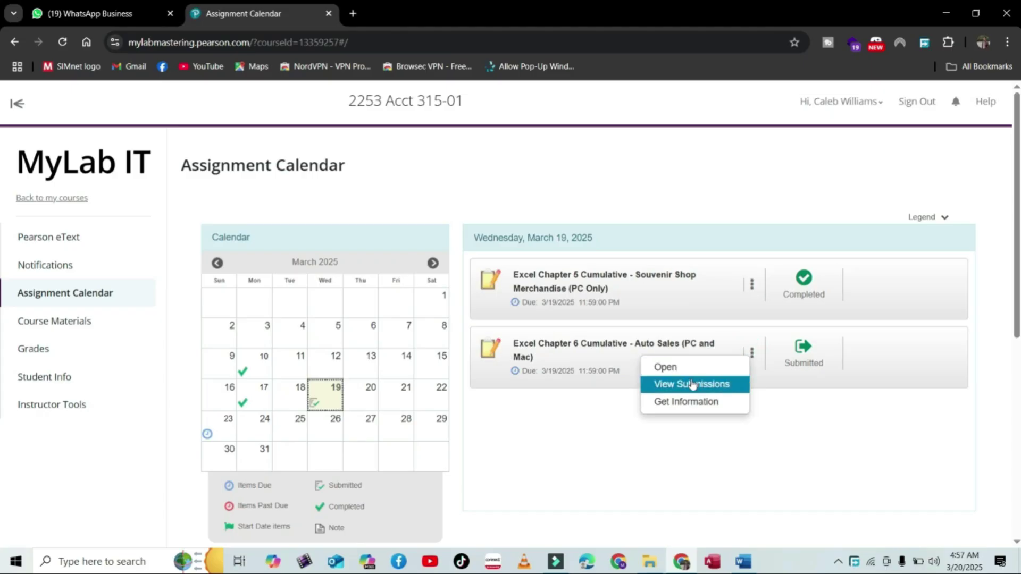
{"action": "left_click", "coordinate": [690, 382]}
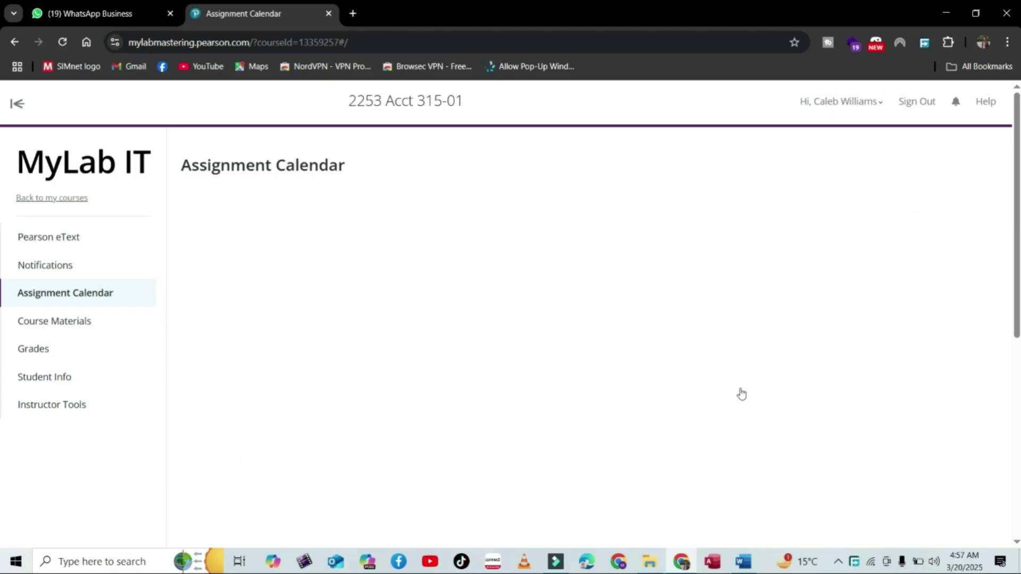